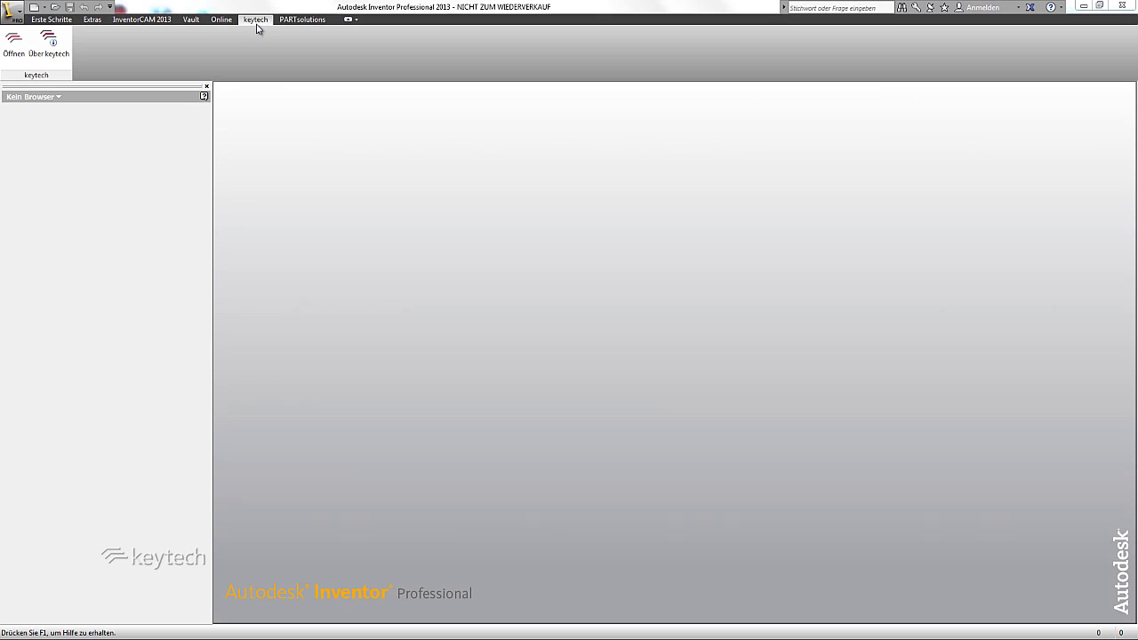
Check the keytech version, create tube.ipt from the Rohr_Gewinde template, and open the keytech client.
{"action": "left_click", "coordinate": [49, 40]}
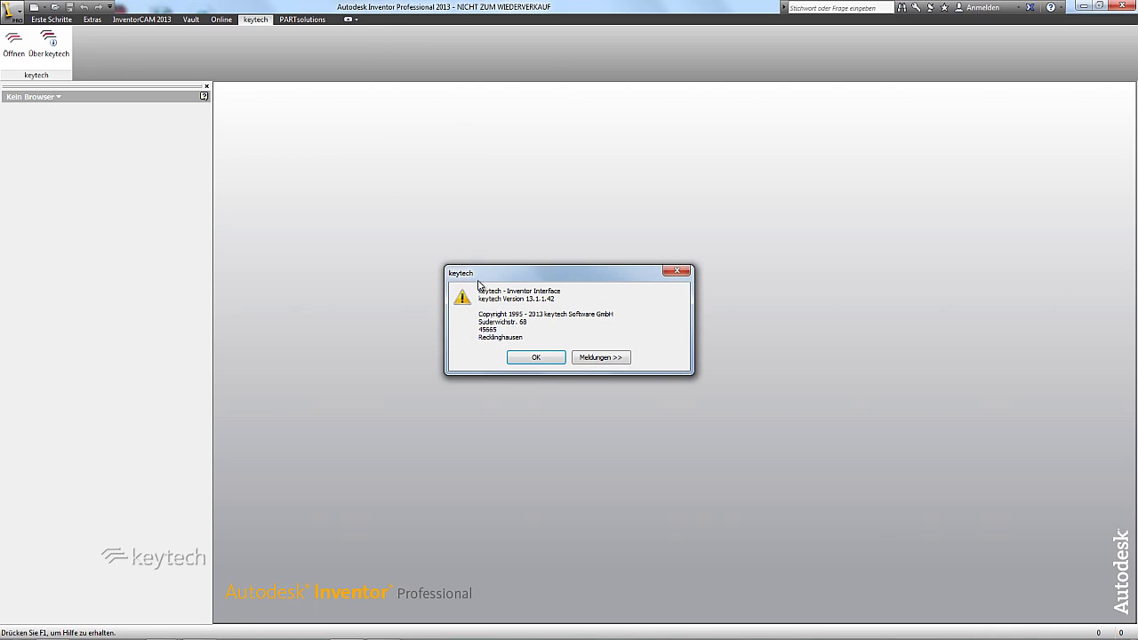
{"action": "left_click", "coordinate": [526, 357]}
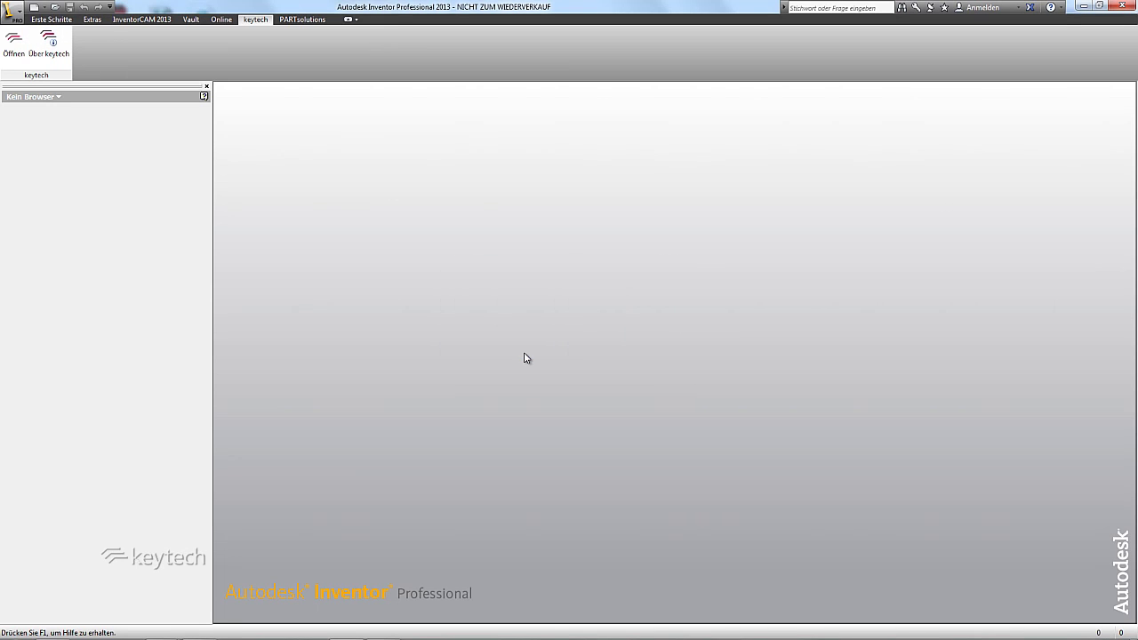
{"action": "left_click", "coordinate": [34, 7]}
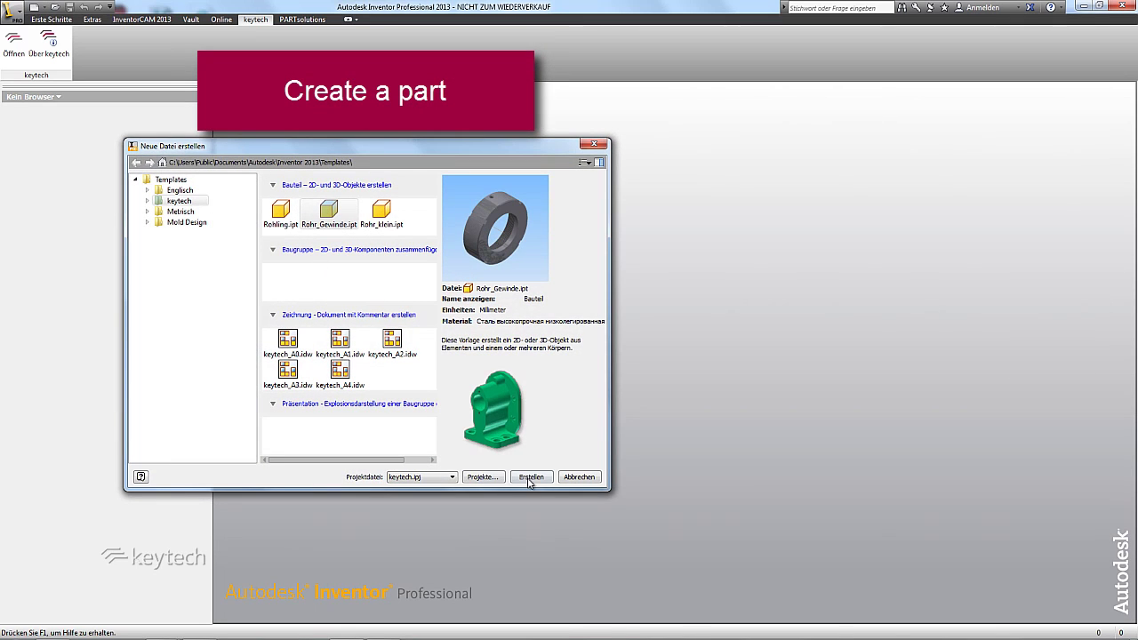
{"action": "left_click", "coordinate": [530, 478]}
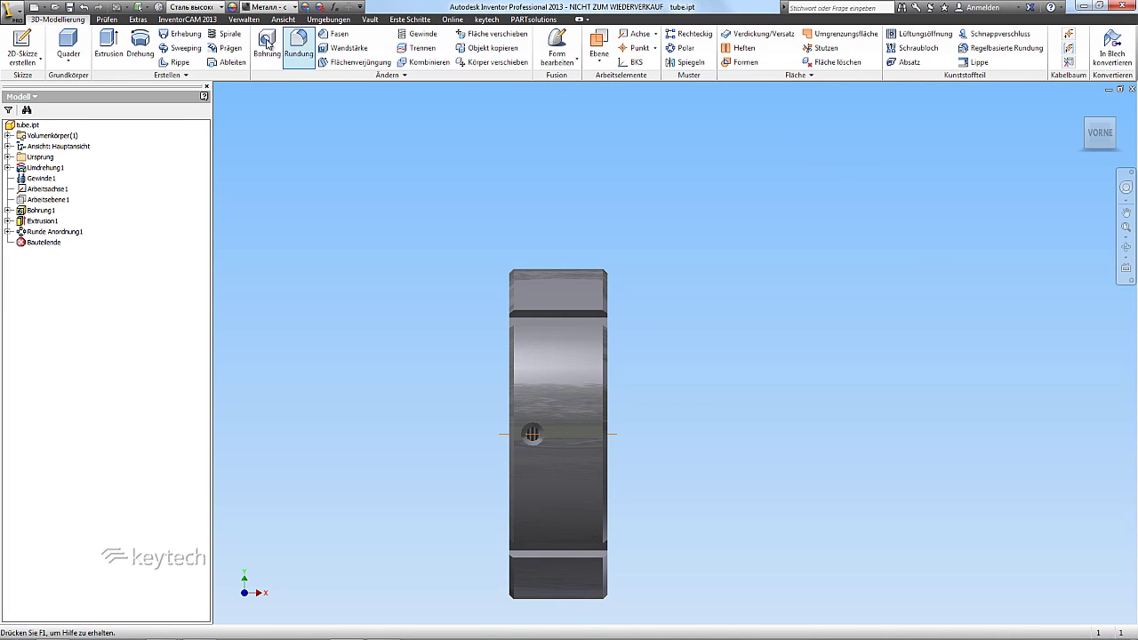
{"action": "left_click", "coordinate": [487, 19]}
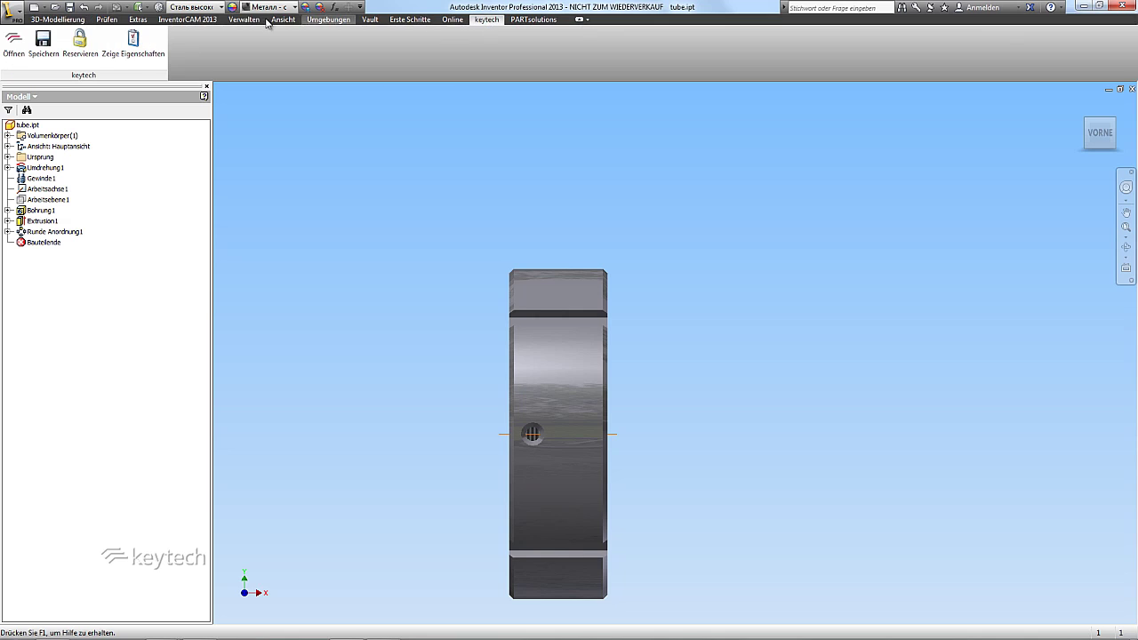
{"action": "left_click", "coordinate": [18, 41]}
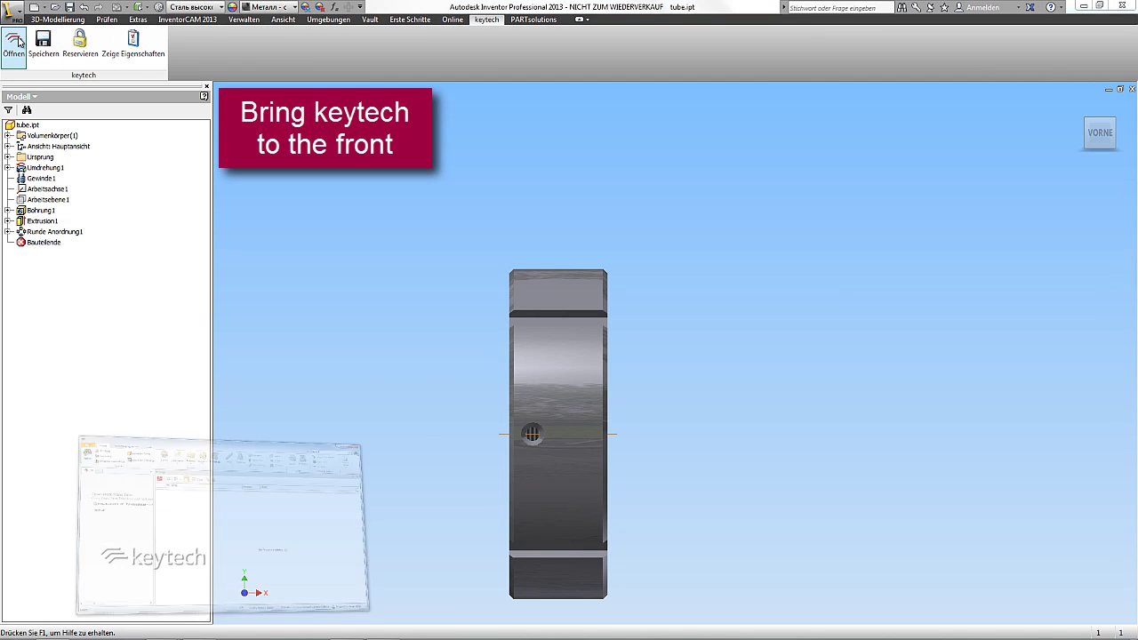
Maximize keytech, expand the Zylindergehäuse structure, and load its latest revisions into Inventor.
{"action": "left_click", "coordinate": [781, 126]}
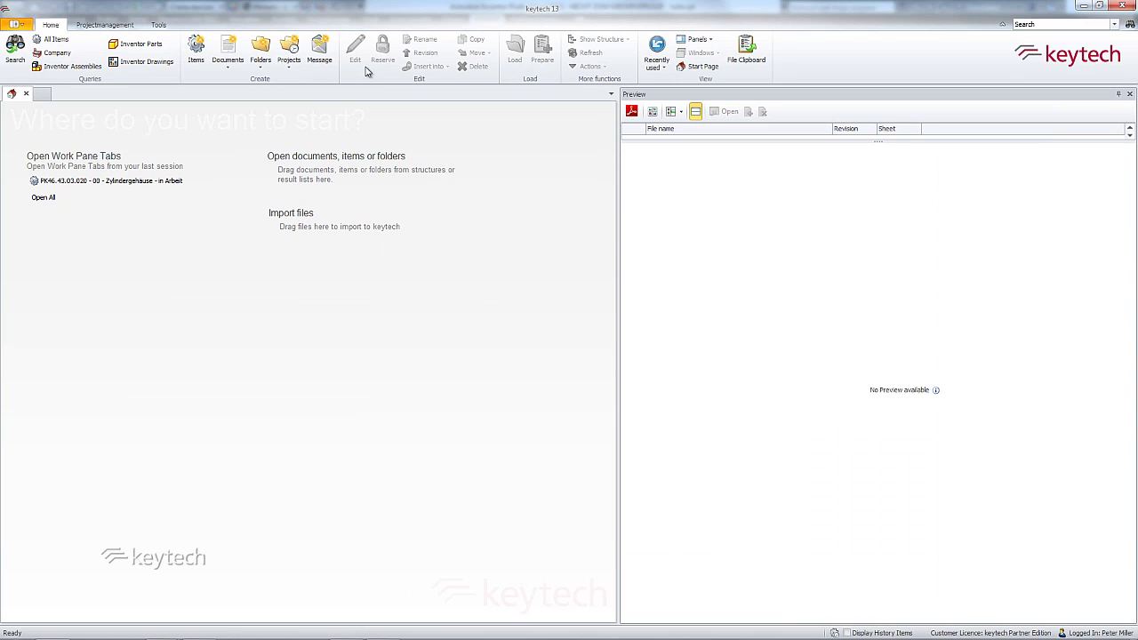
{"action": "left_click", "coordinate": [48, 202]}
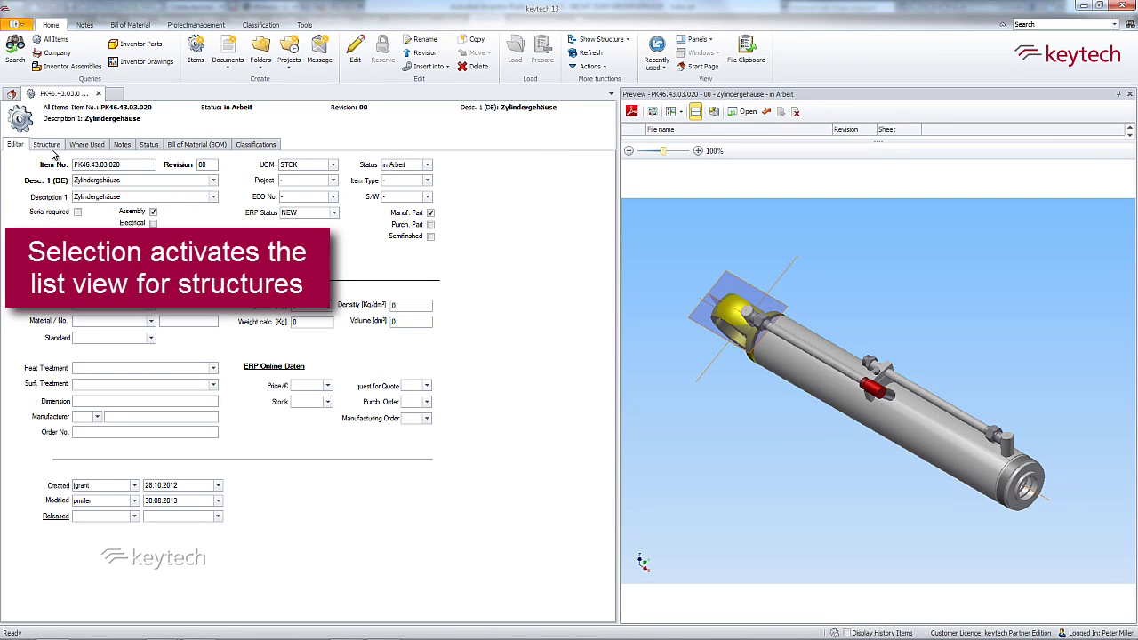
{"action": "left_click", "coordinate": [48, 145]}
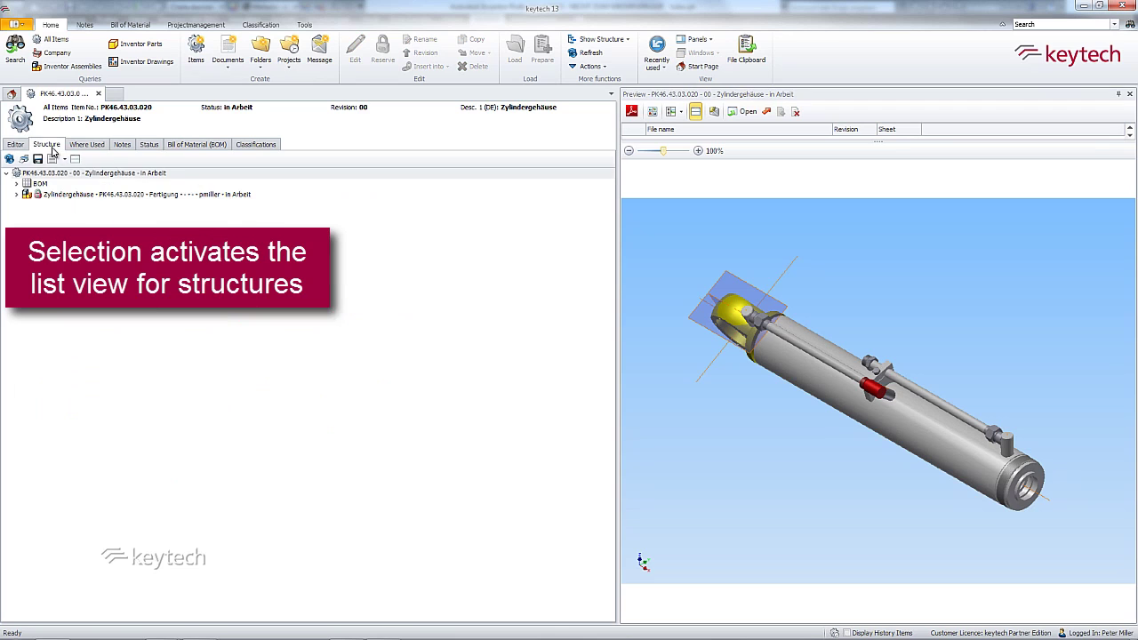
{"action": "left_click", "coordinate": [19, 193]}
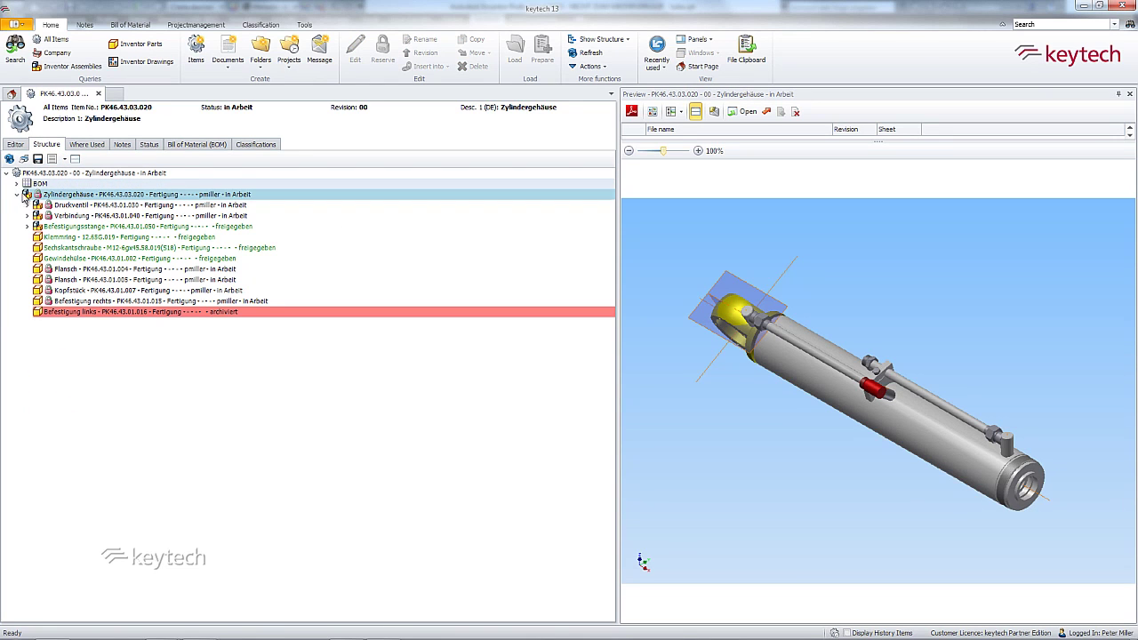
{"action": "right_click", "coordinate": [29, 195]}
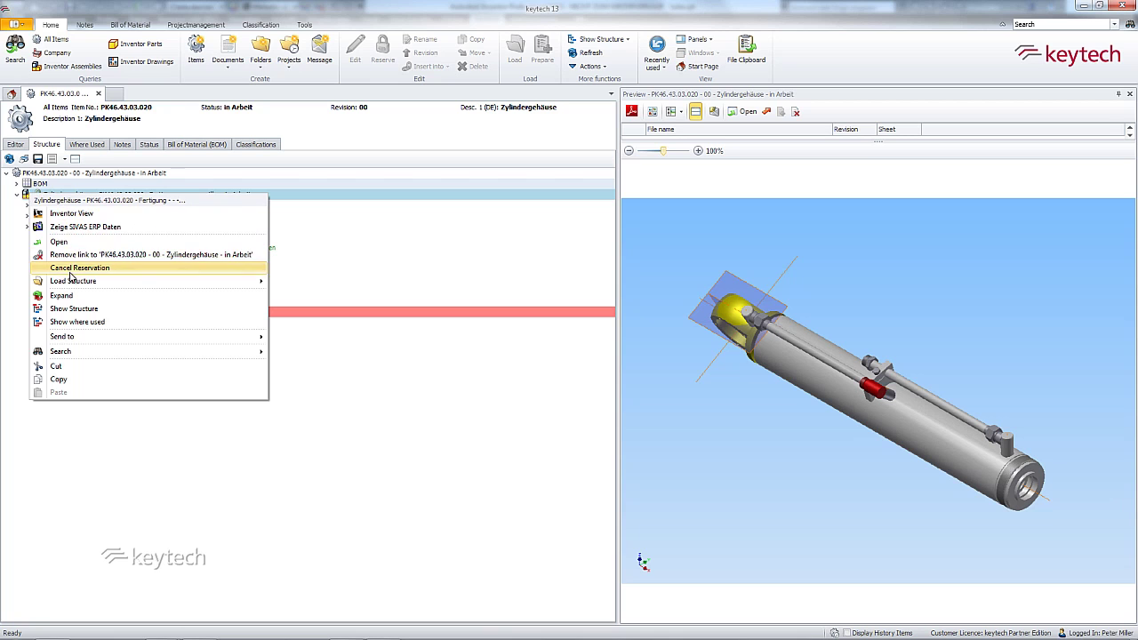
{"action": "mouse_move", "coordinate": [72, 281]}
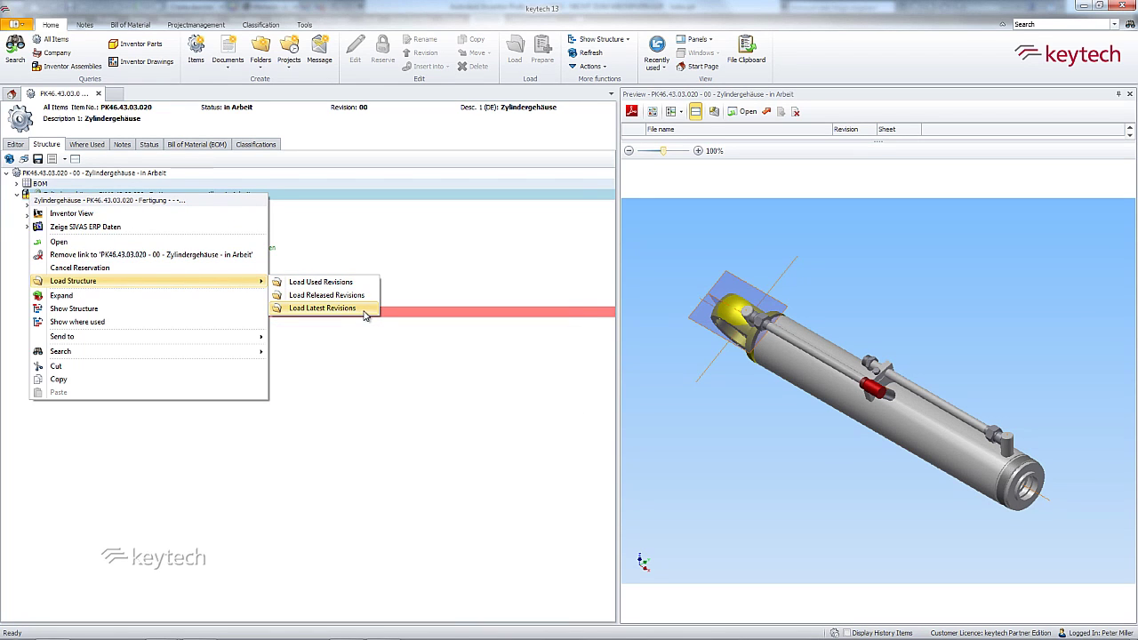
{"action": "left_click", "coordinate": [363, 312]}
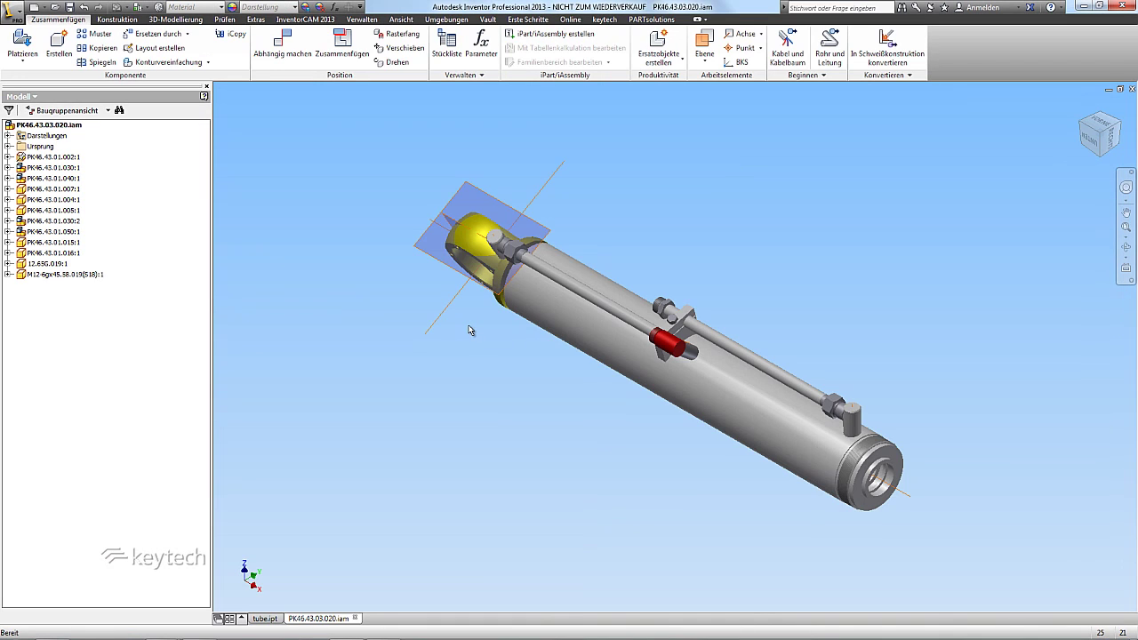
Place a single copy of tube.ipt below the cylinder in the assembly.
{"action": "left_click", "coordinate": [23, 62]}
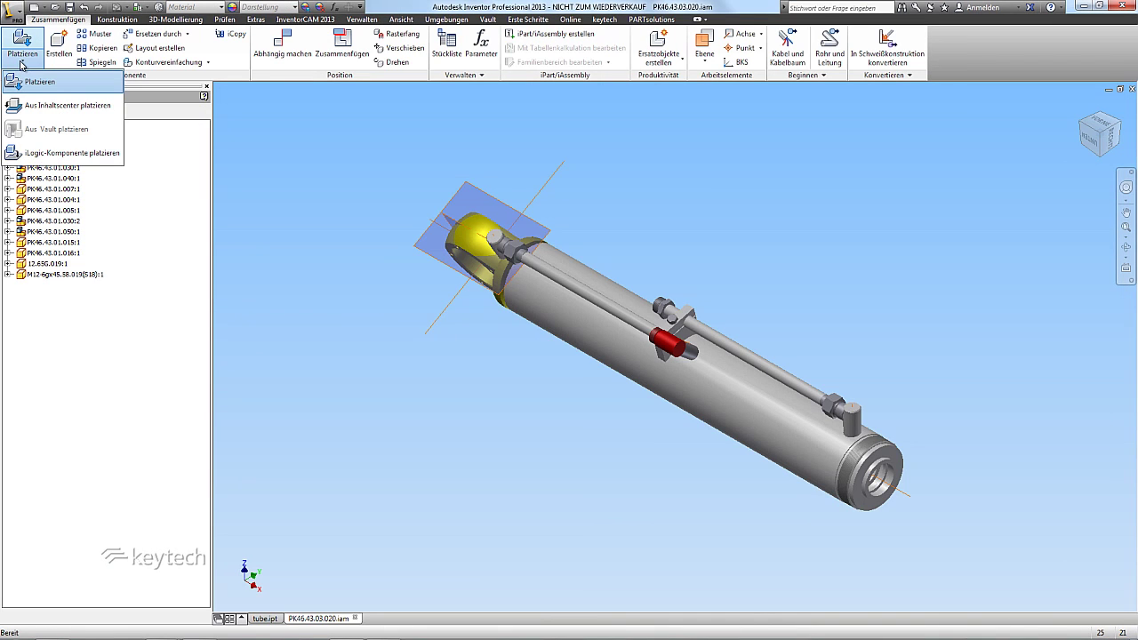
{"action": "left_click", "coordinate": [30, 85]}
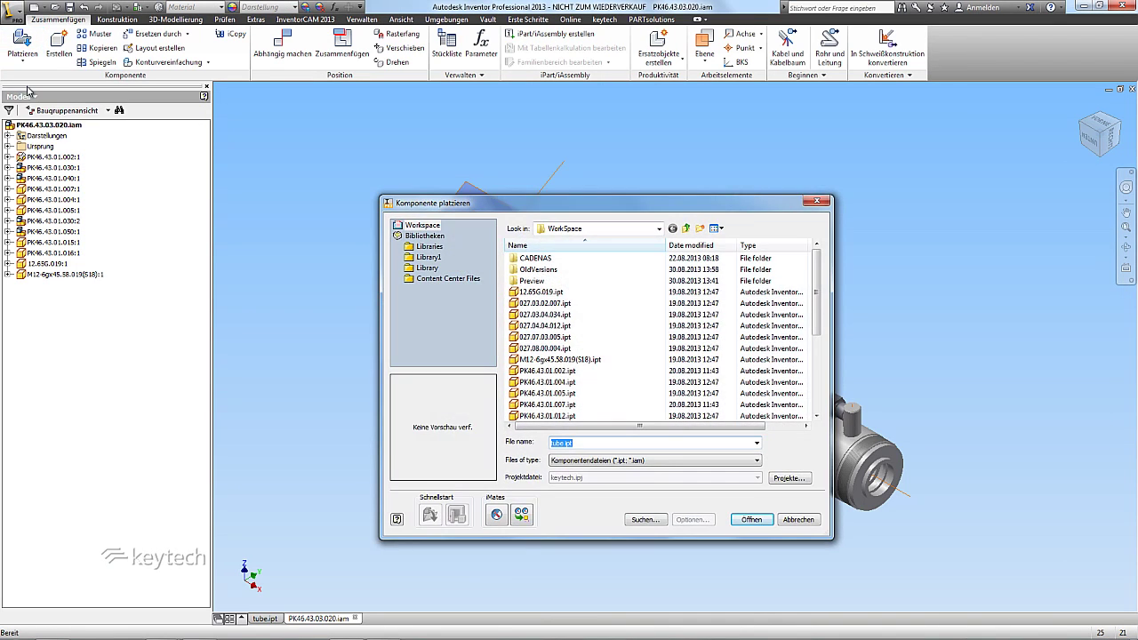
{"action": "left_click", "coordinate": [608, 372]}
{"action": "scroll", "coordinate": [608, 378], "scroll_direction": "down", "scroll_amount": 5}
{"action": "double_click", "coordinate": [533, 403]}
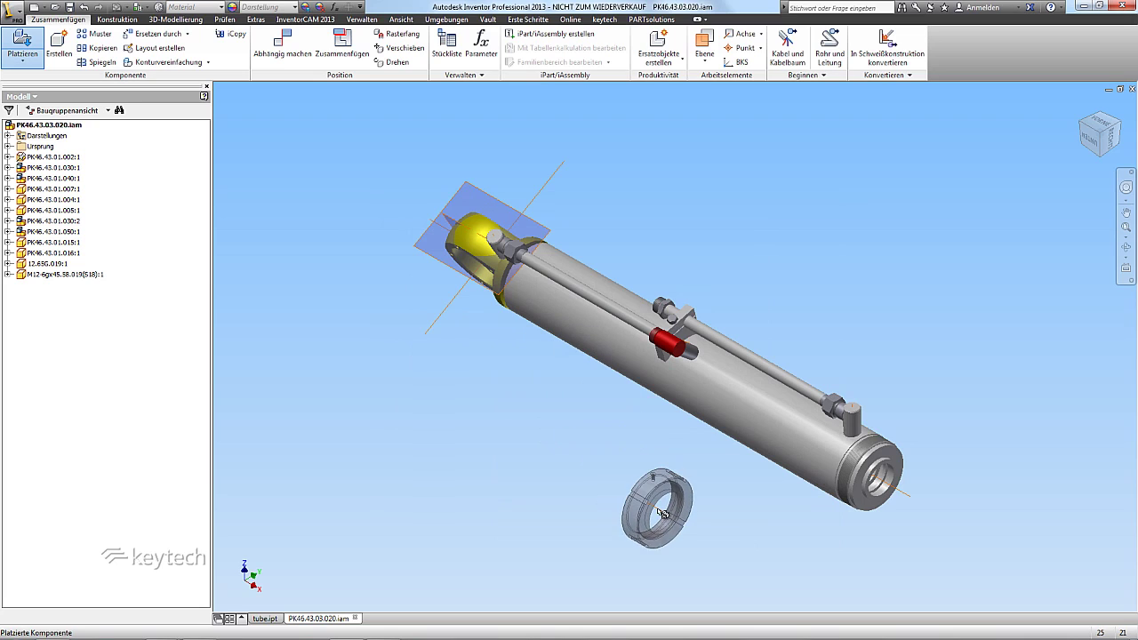
{"action": "left_click", "coordinate": [673, 506]}
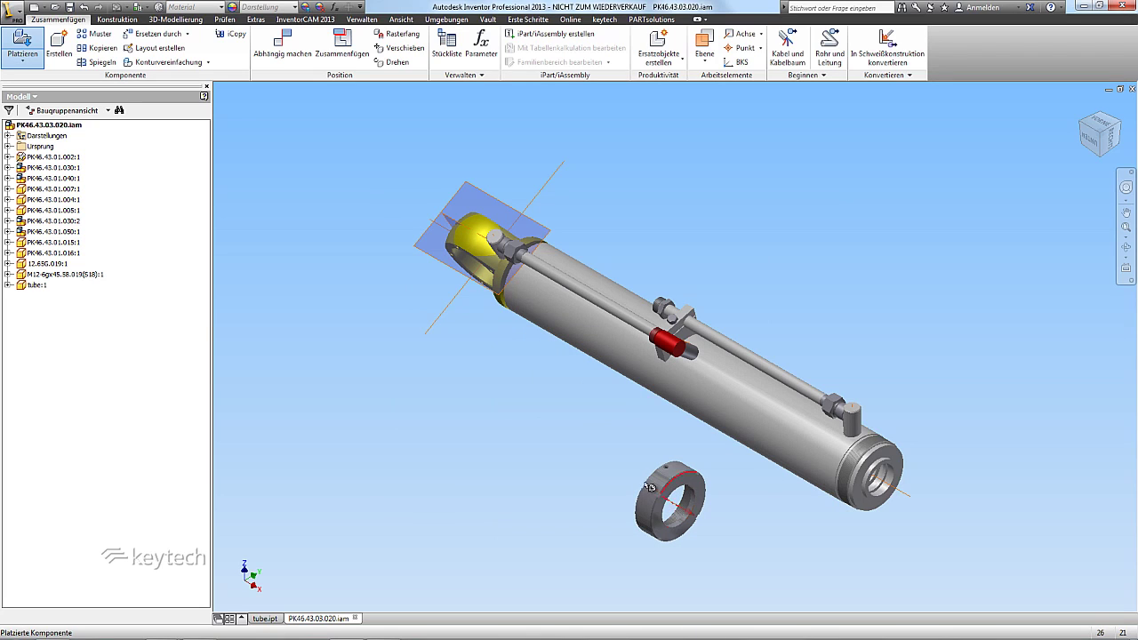
{"action": "key", "text": "Escape"}
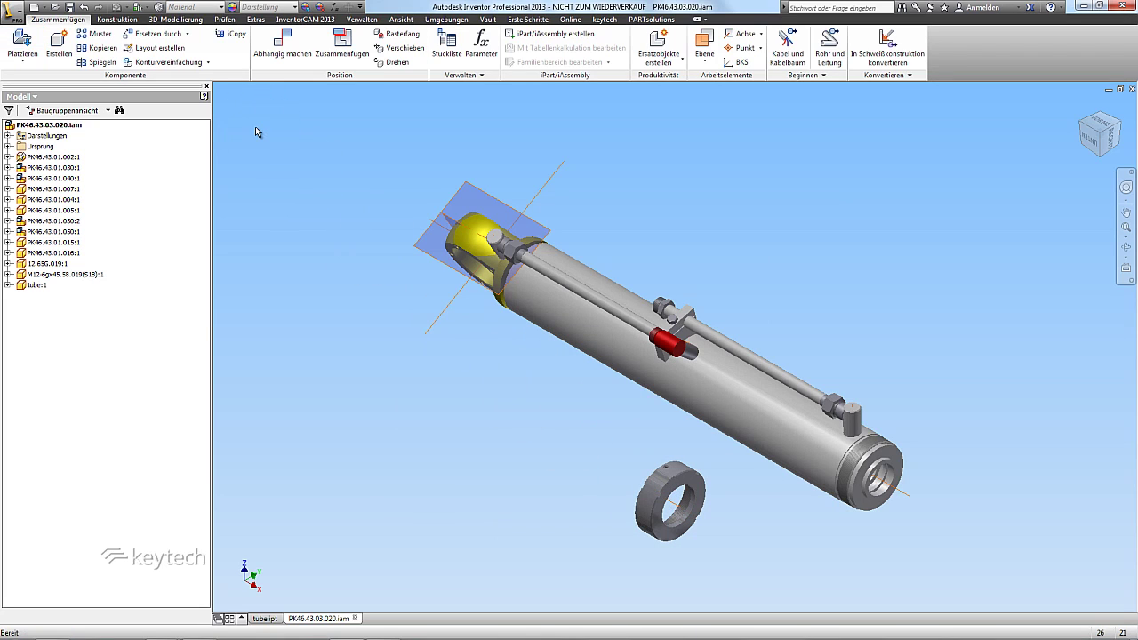
Insert-constrain the ring's inner circular edge to the tube end edge, aligned.
{"action": "left_click", "coordinate": [290, 54]}
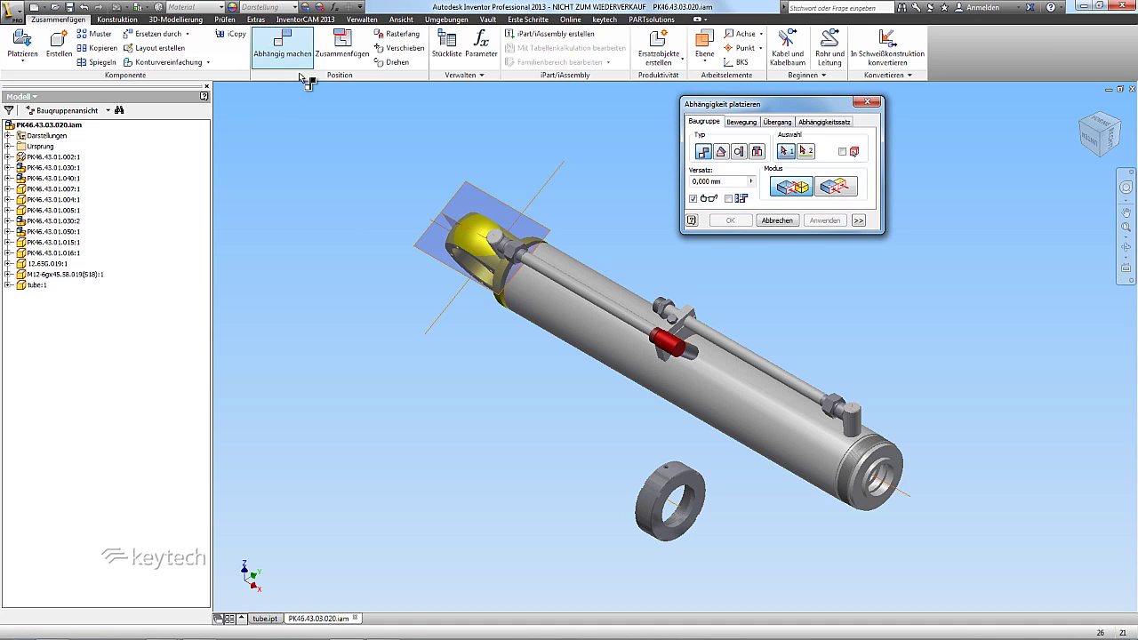
{"action": "left_click", "coordinate": [756, 152]}
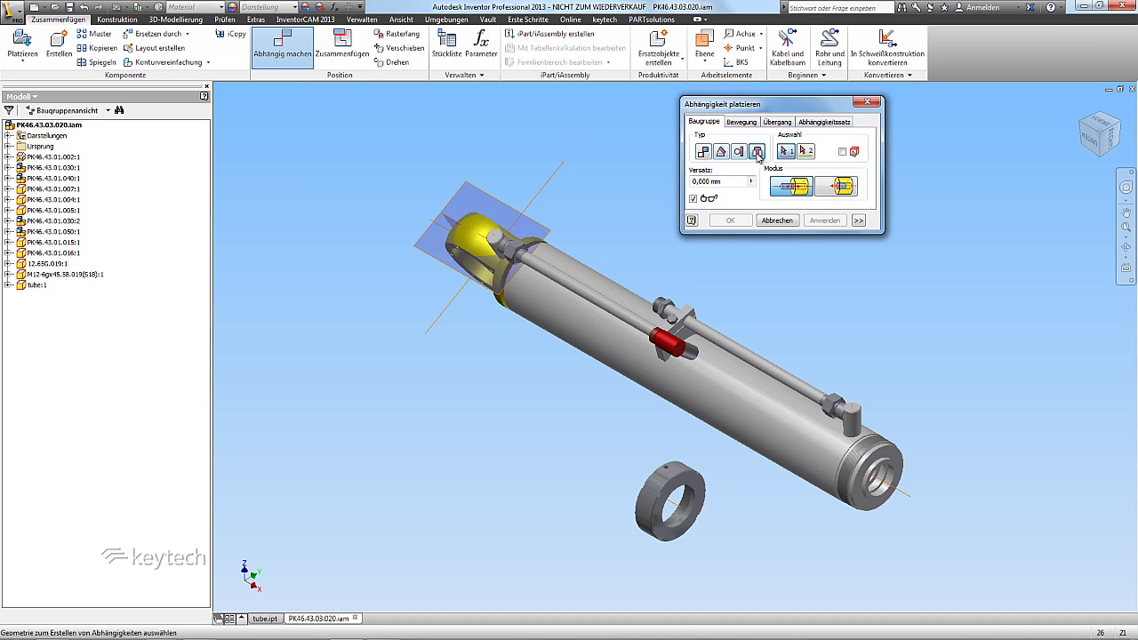
{"action": "left_click", "coordinate": [691, 520]}
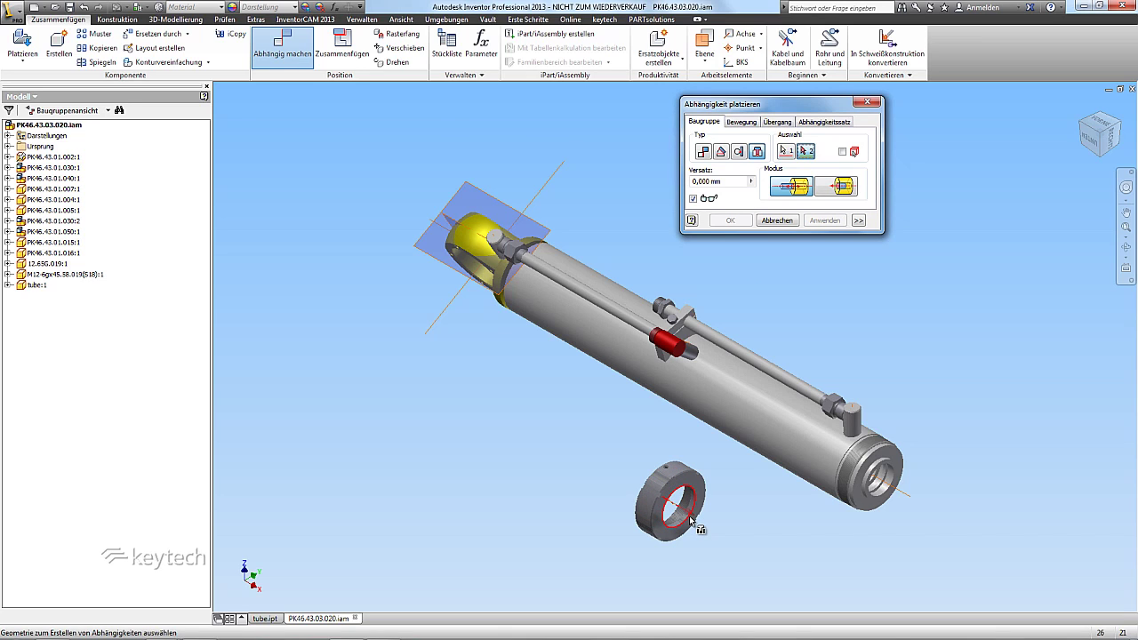
{"action": "left_click", "coordinate": [880, 469]}
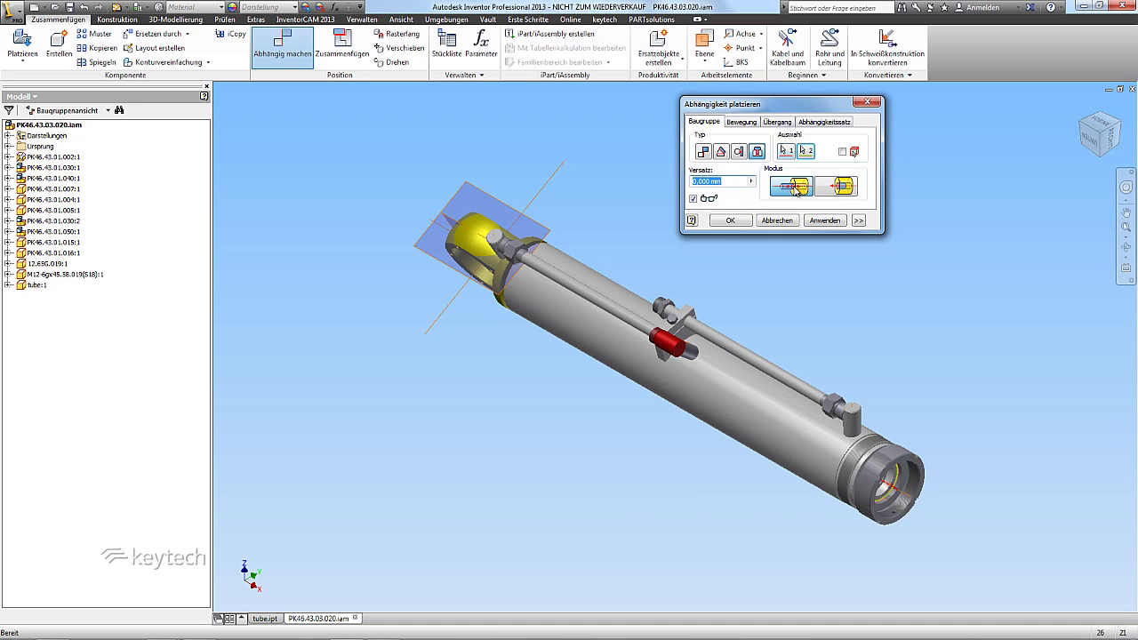
{"action": "left_click", "coordinate": [844, 194]}
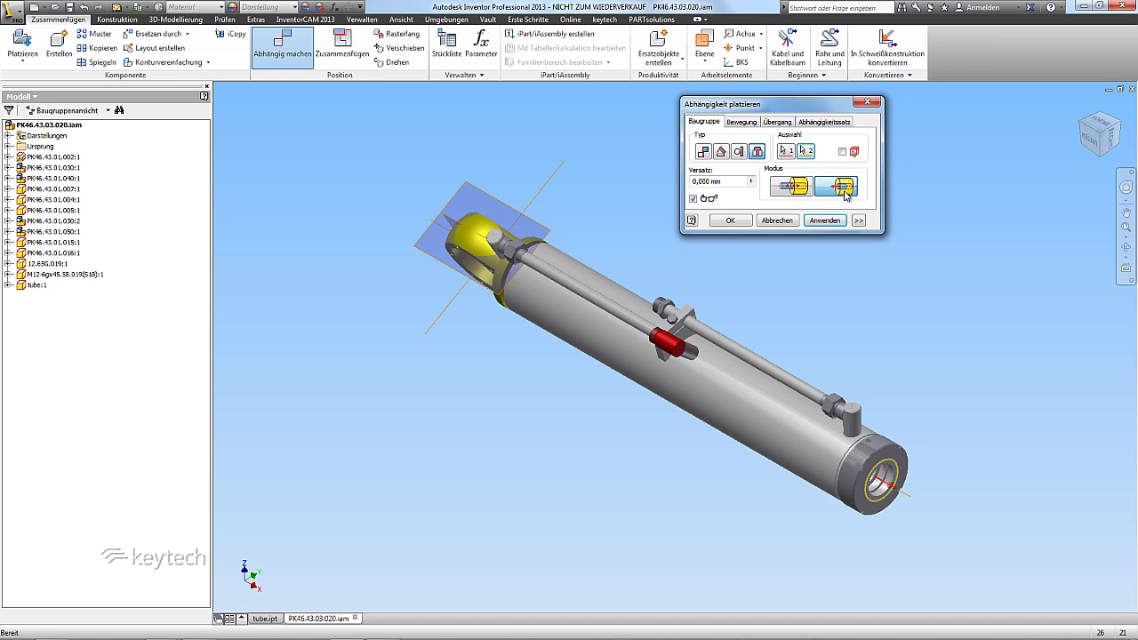
{"action": "left_click", "coordinate": [730, 220]}
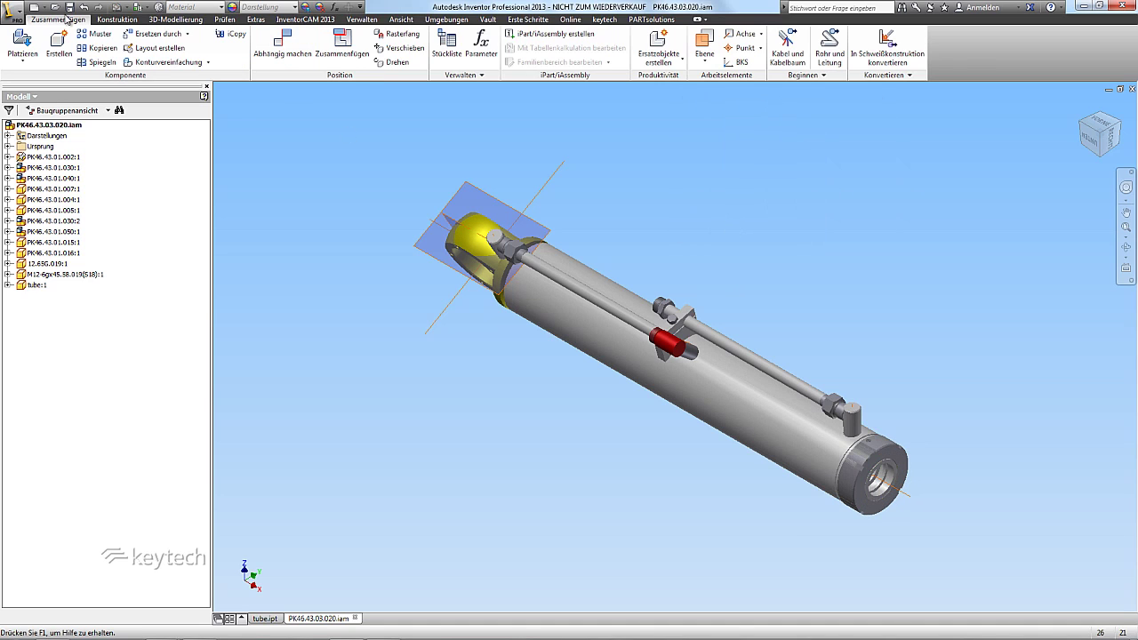
{"action": "left_click", "coordinate": [36, 8]}
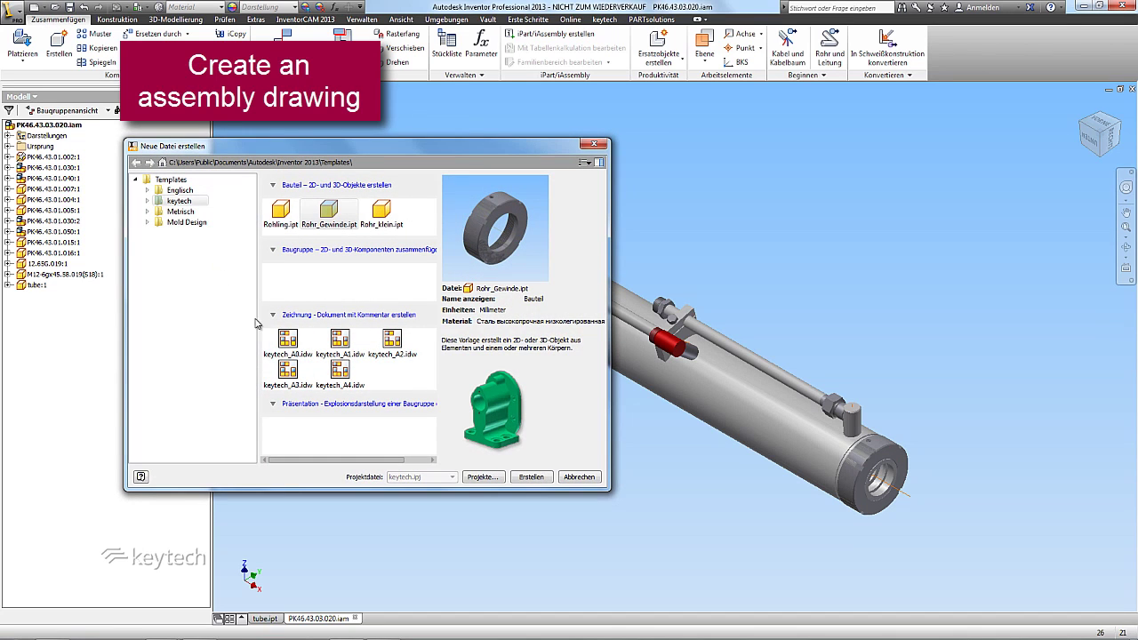
Create a keytech_A2 drawing with a shaded 1:4 base view in the current model orientation.
{"action": "left_click", "coordinate": [392, 342]}
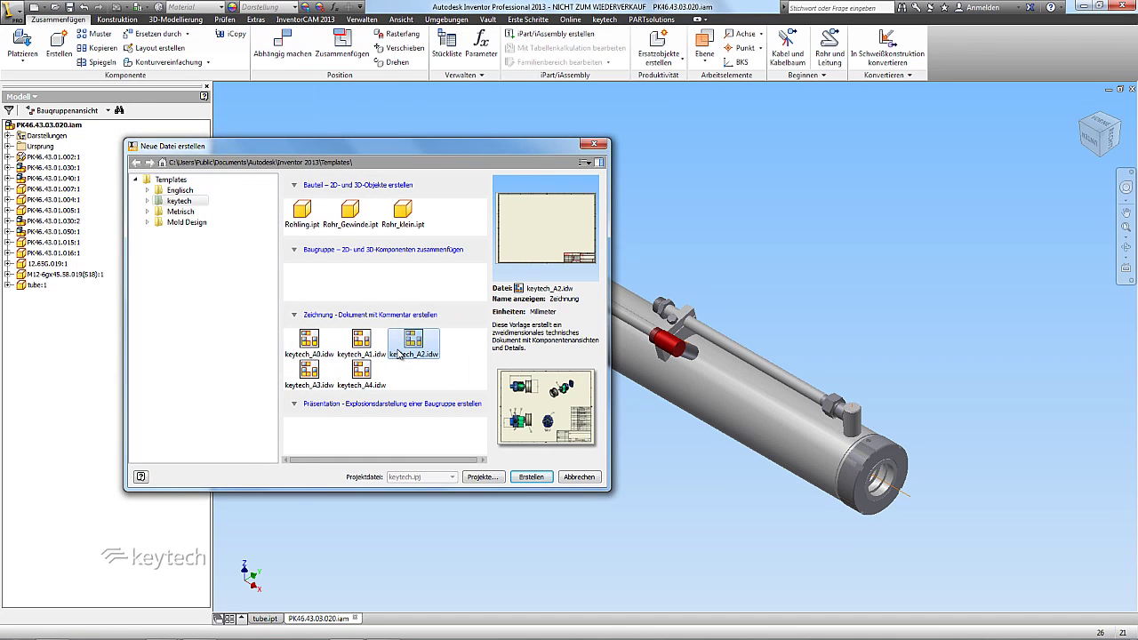
{"action": "left_click", "coordinate": [532, 478]}
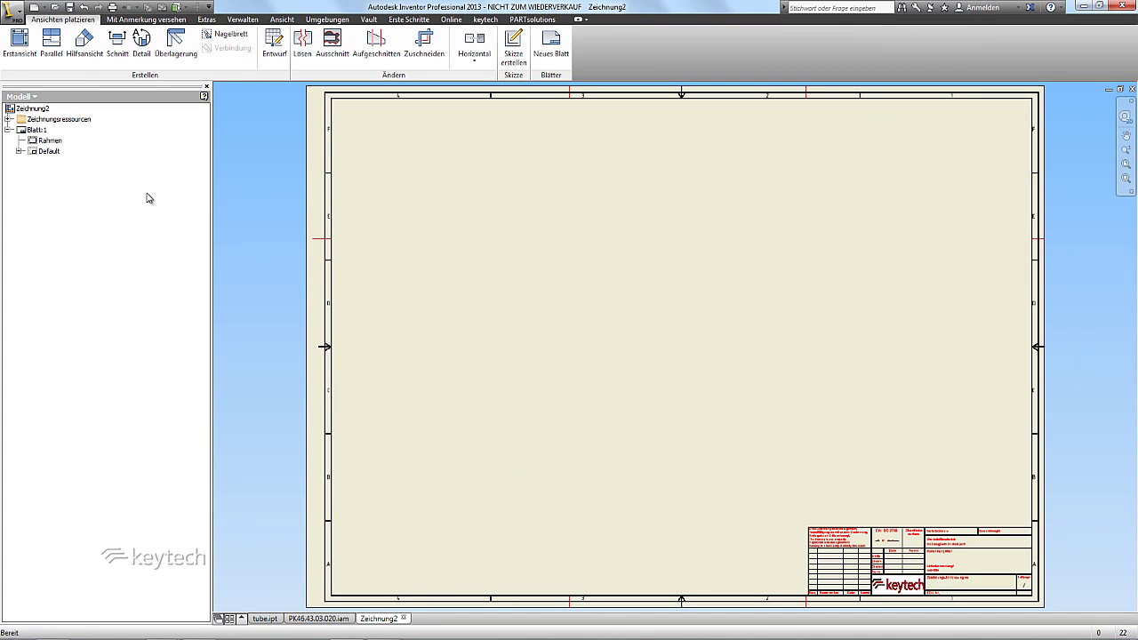
{"action": "left_click", "coordinate": [18, 42]}
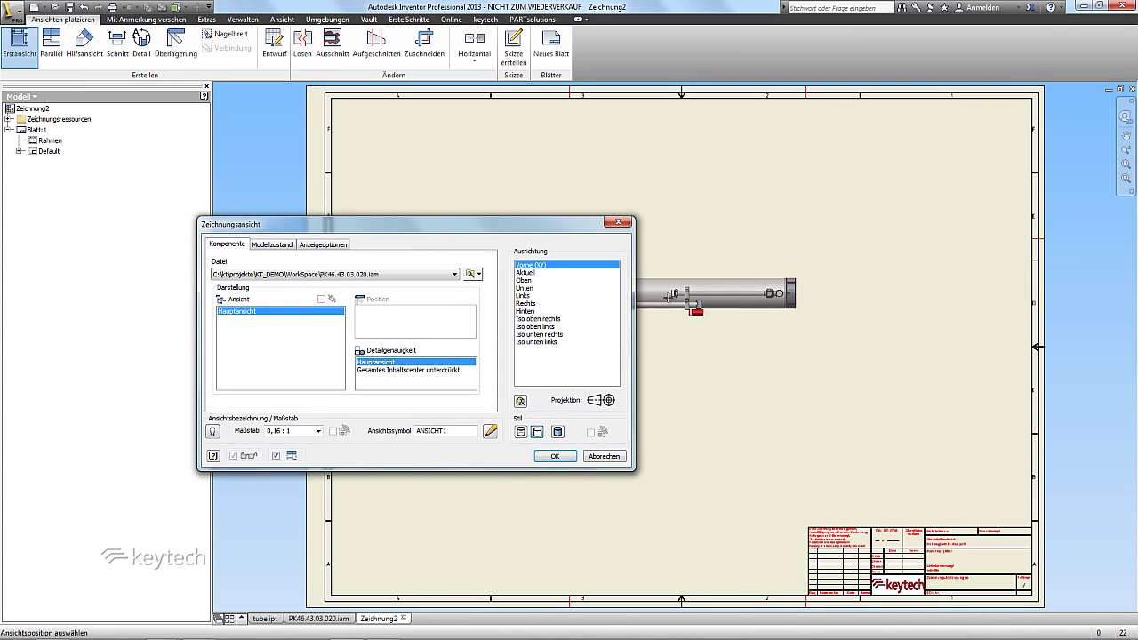
{"action": "left_click", "coordinate": [525, 273]}
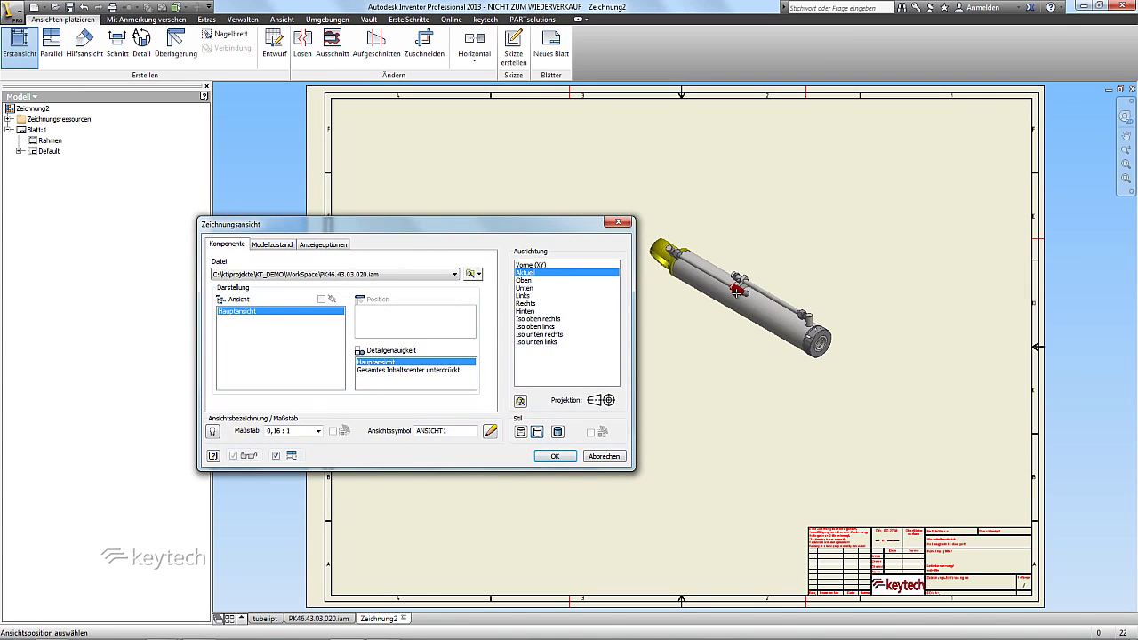
{"action": "left_click", "coordinate": [558, 432]}
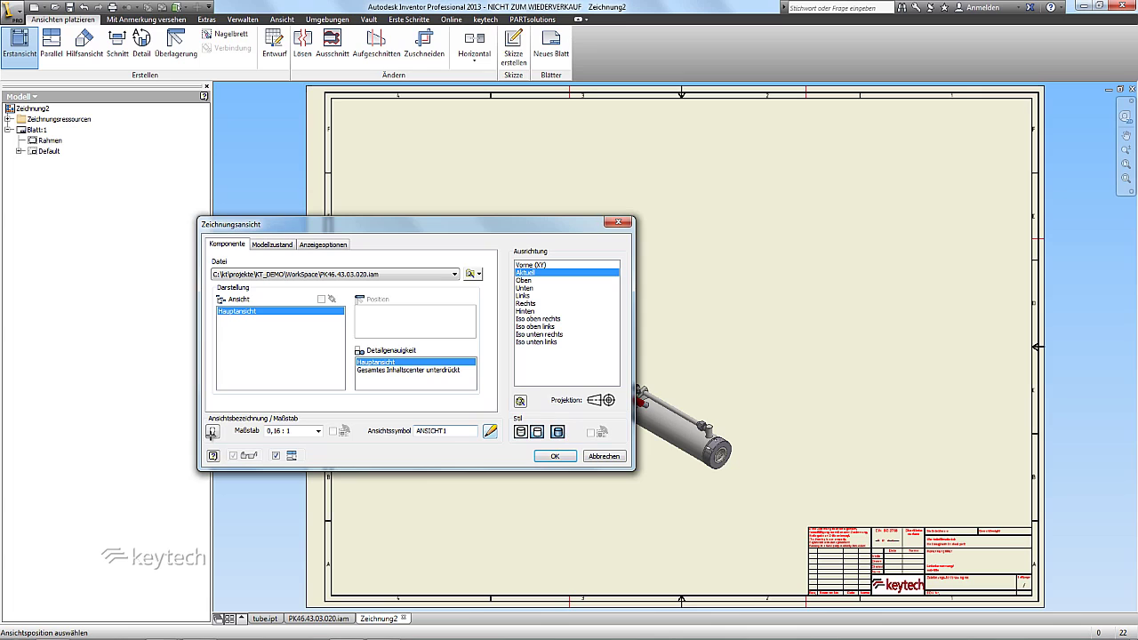
{"action": "left_click", "coordinate": [318, 432]}
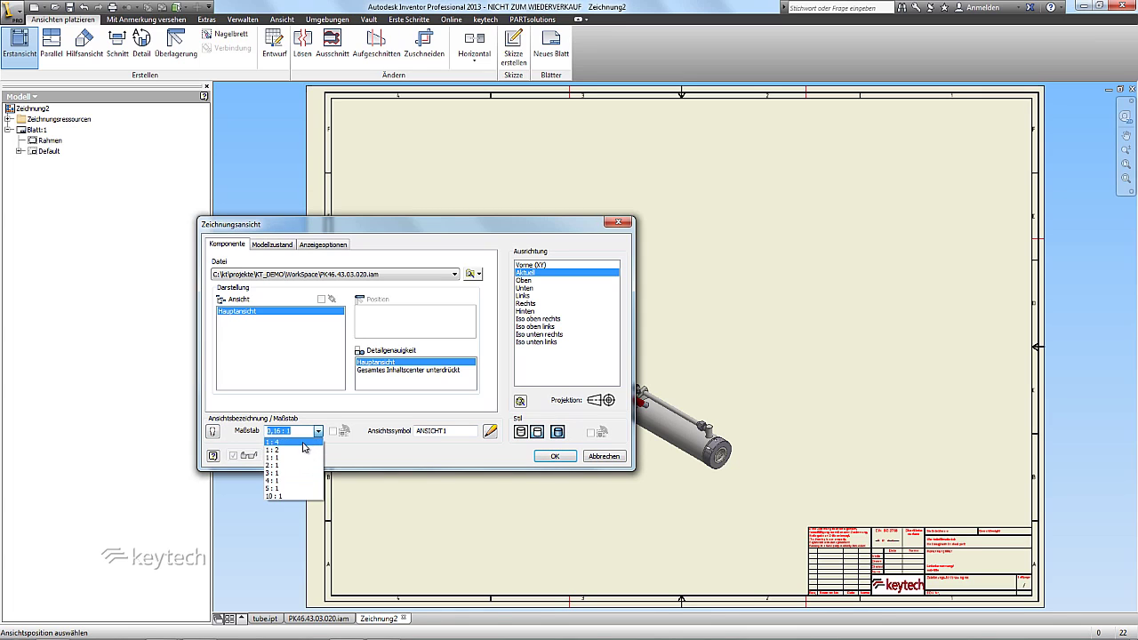
{"action": "left_click", "coordinate": [306, 452]}
{"action": "left_click", "coordinate": [555, 456]}
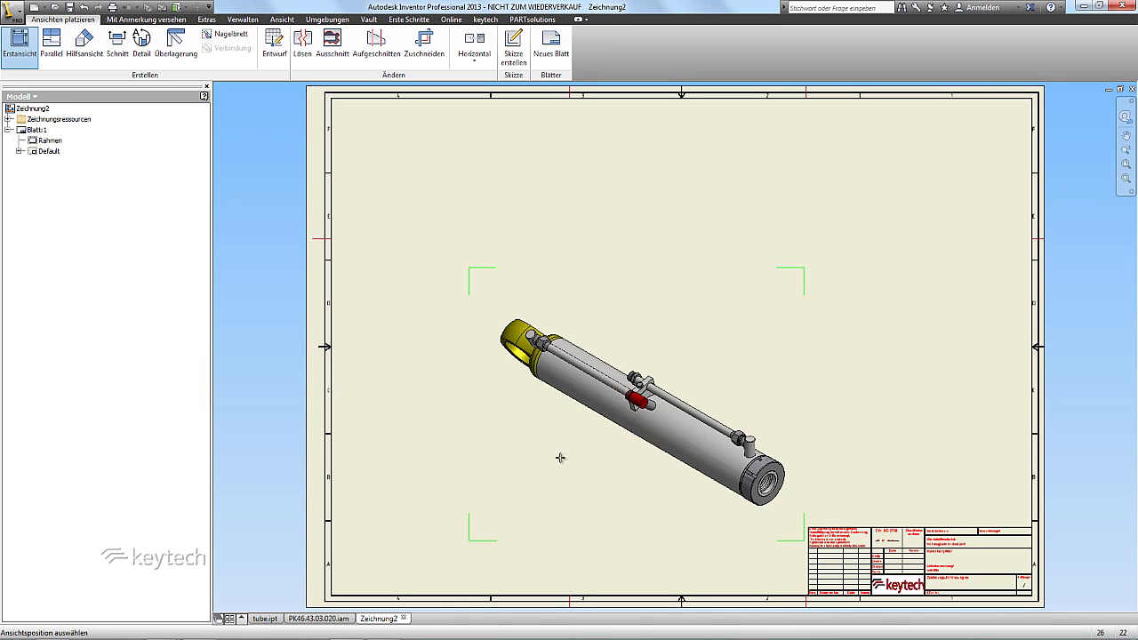
{"action": "right_click", "coordinate": [547, 395]}
{"action": "left_click", "coordinate": [582, 386]}
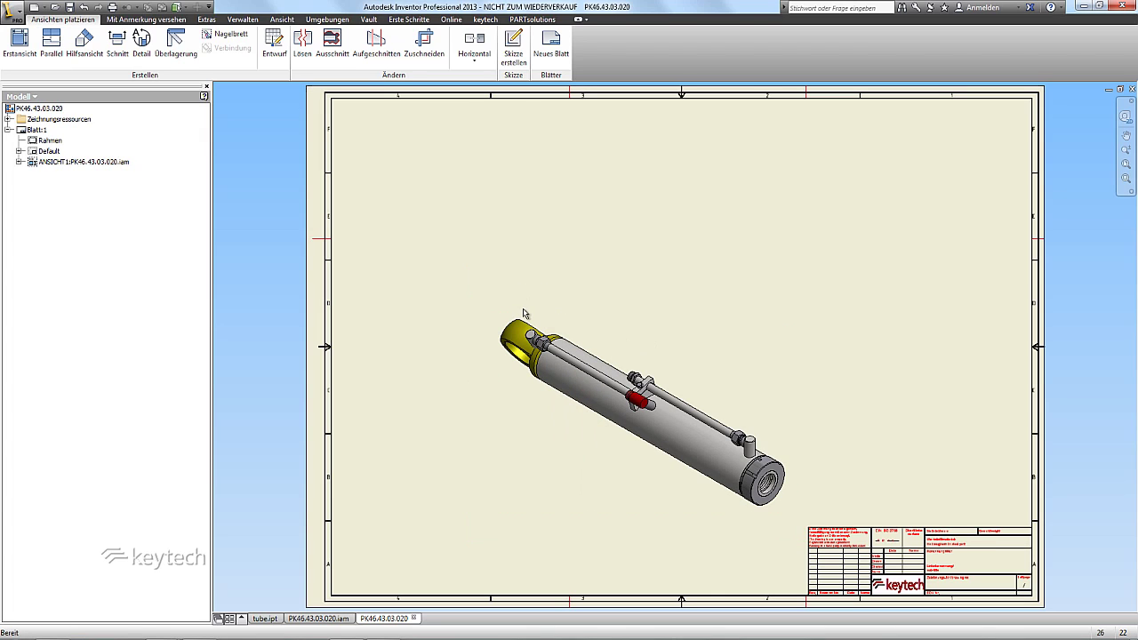
{"action": "left_click_drag", "start_coordinate": [528, 322], "coordinate": [501, 233]}
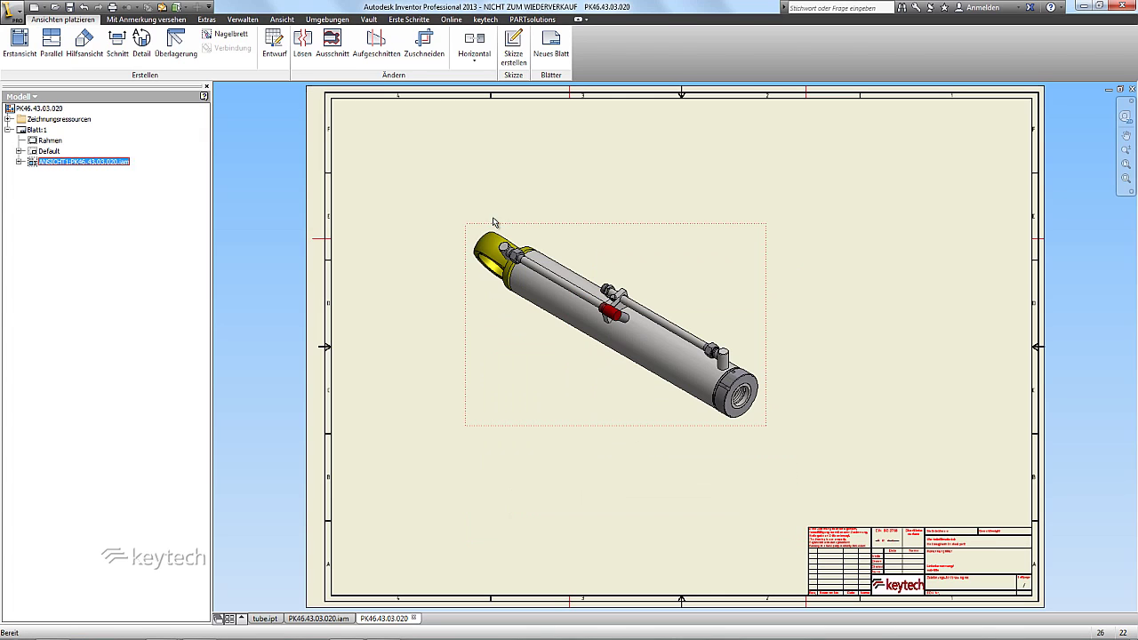
Add a parts list (Teileliste) at the sheet's right edge.
{"action": "left_click", "coordinate": [131, 20]}
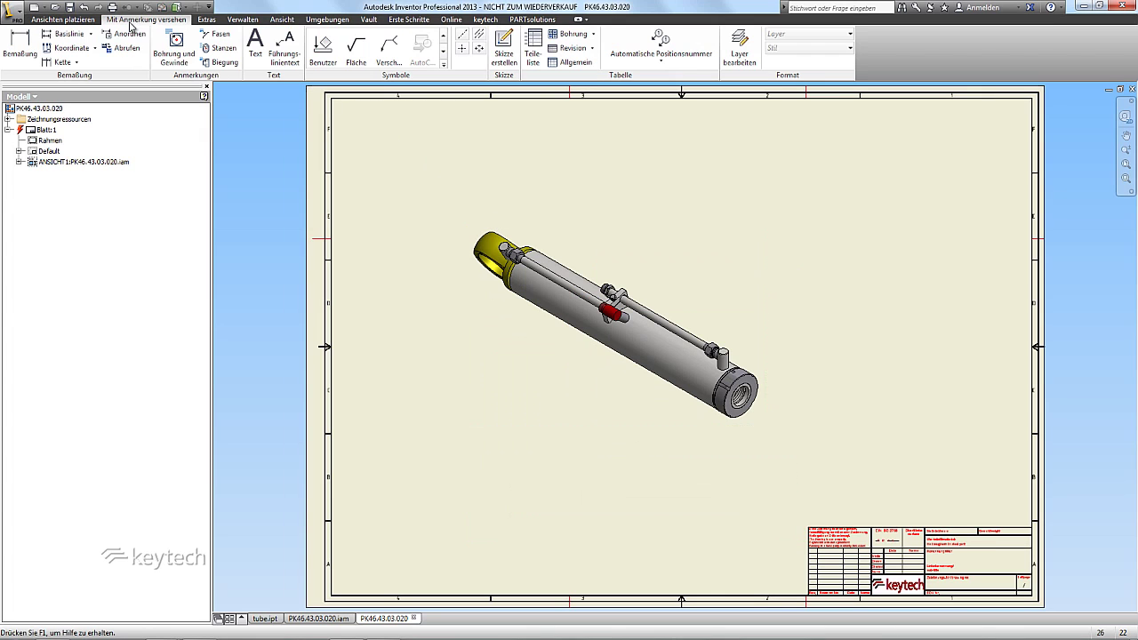
{"action": "left_click", "coordinate": [533, 51]}
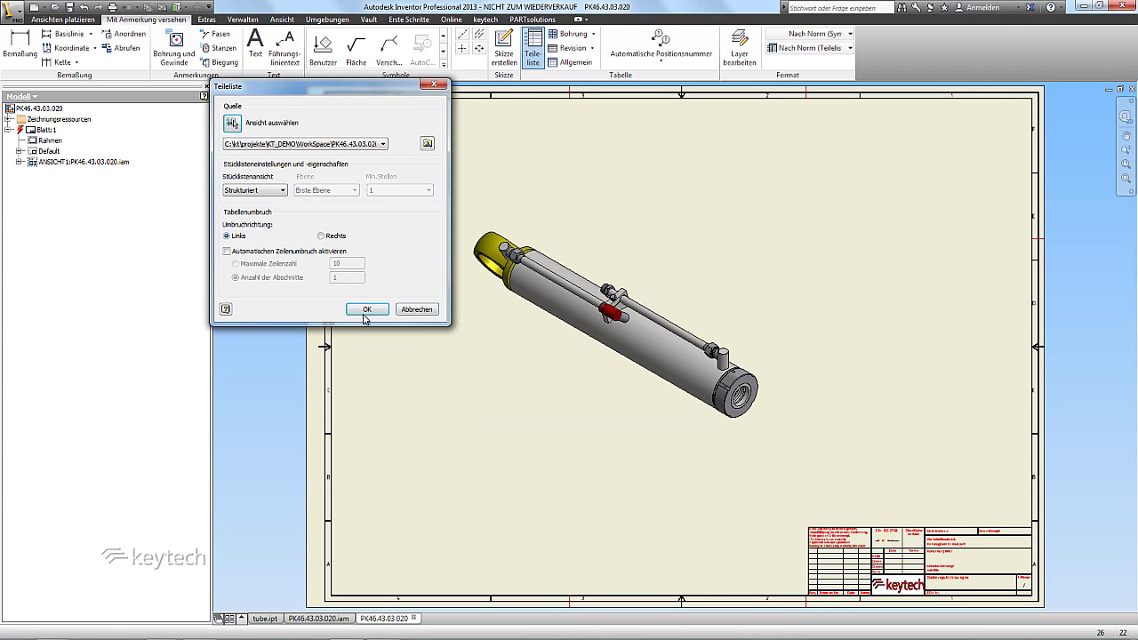
{"action": "left_click", "coordinate": [366, 309]}
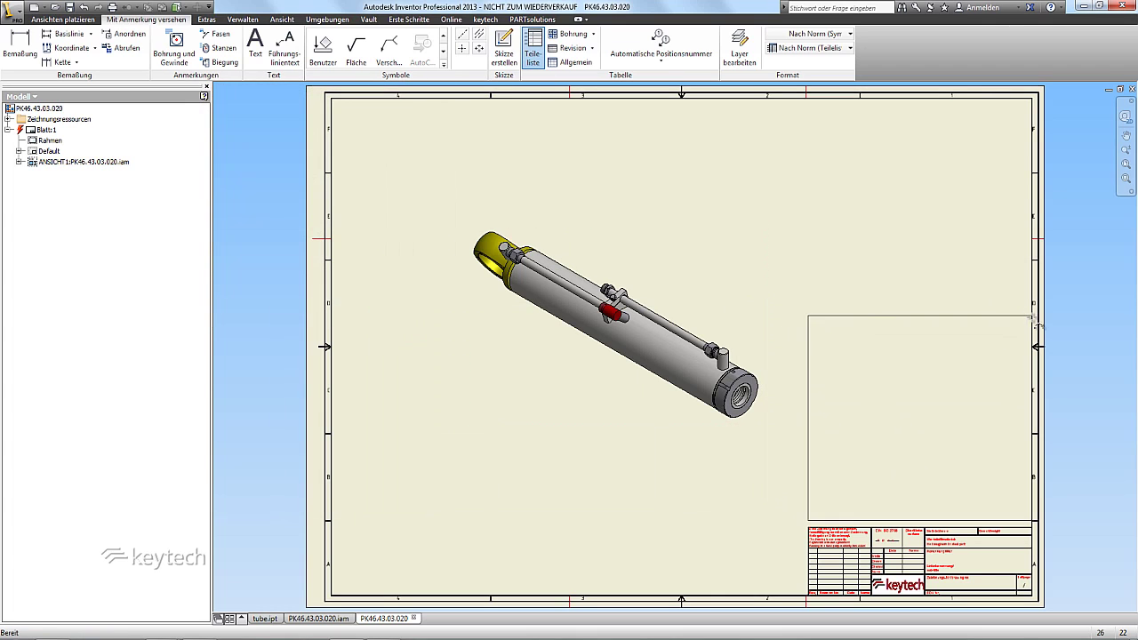
{"action": "left_click", "coordinate": [1034, 322]}
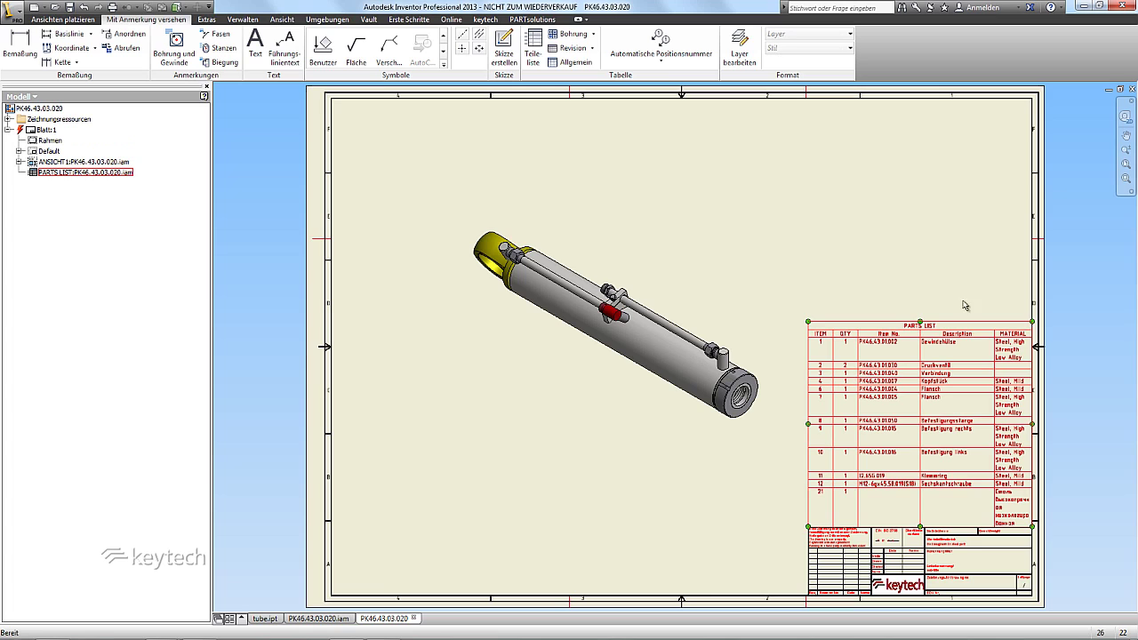
Auto-balloon the cylinder view, arranging the numbered balloons in a circle around it.
{"action": "left_click", "coordinate": [633, 60]}
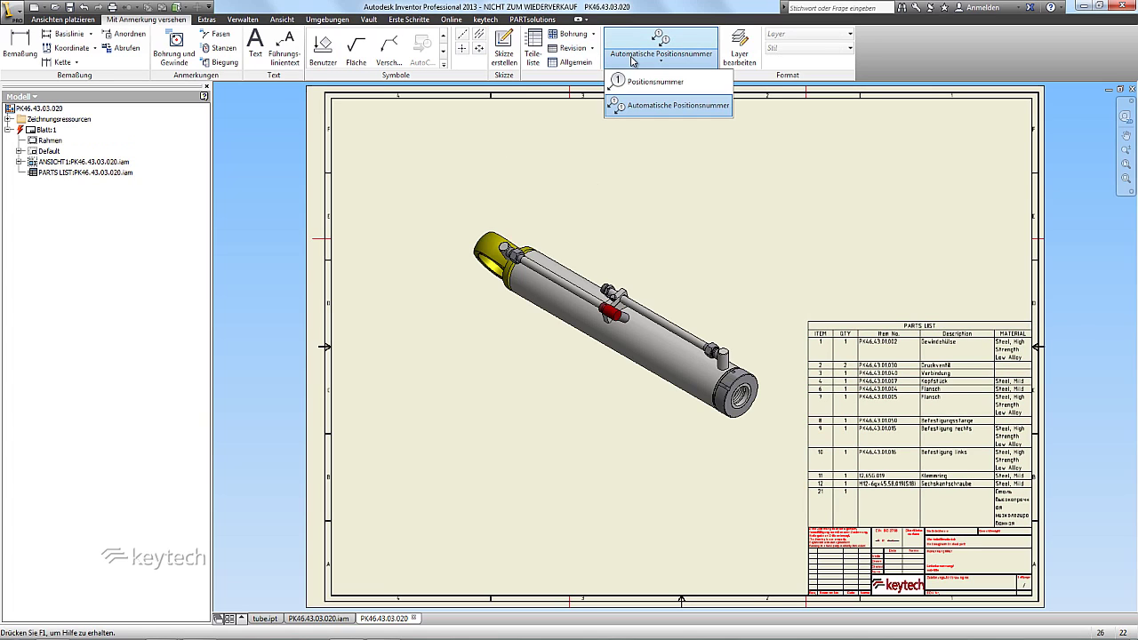
{"action": "left_click", "coordinate": [640, 105]}
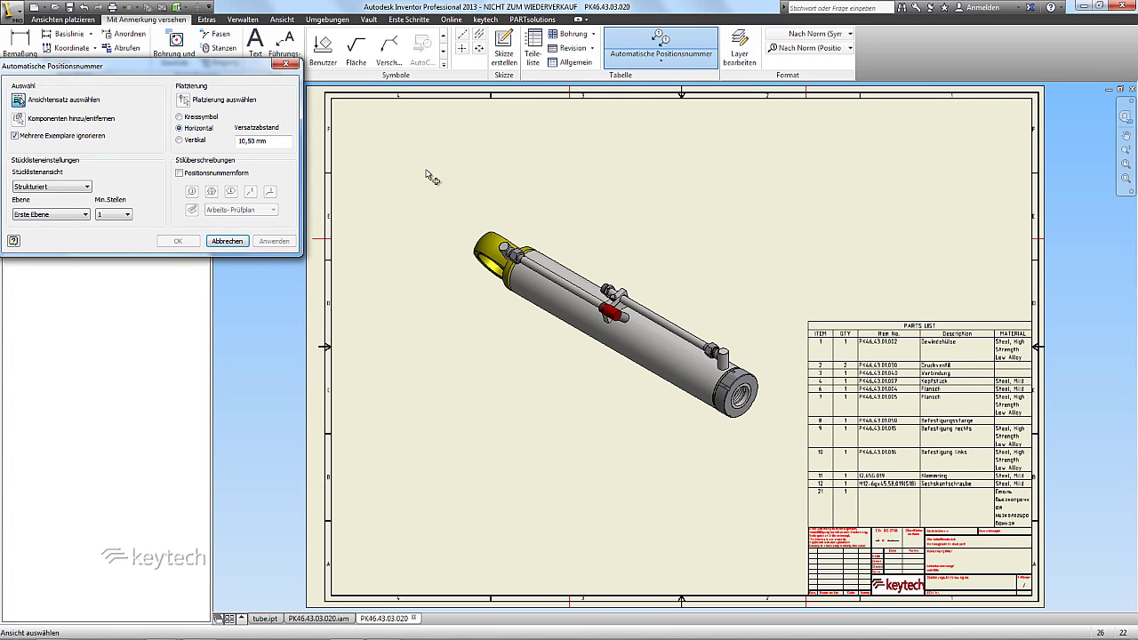
{"action": "left_click", "coordinate": [180, 116]}
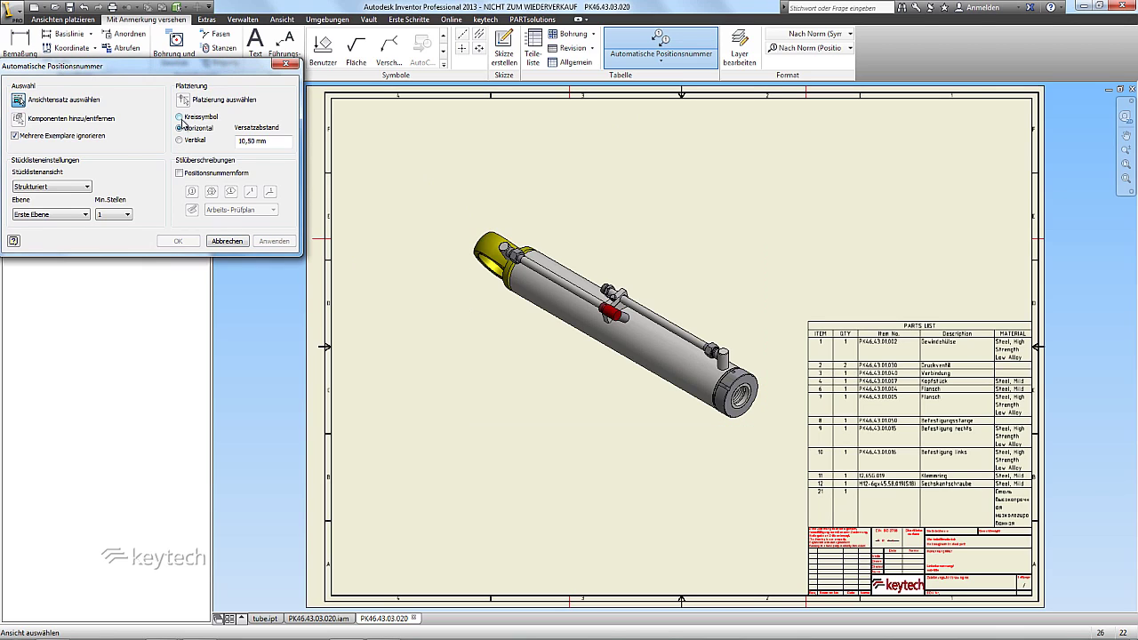
{"action": "left_click", "coordinate": [693, 379]}
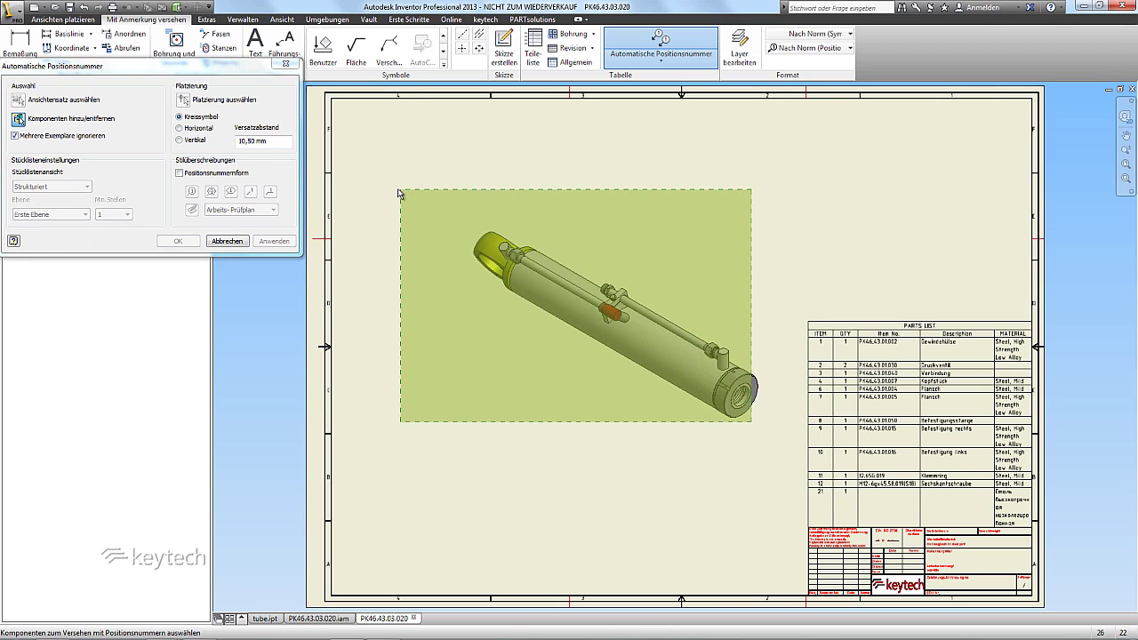
{"action": "left_click", "coordinate": [183, 99]}
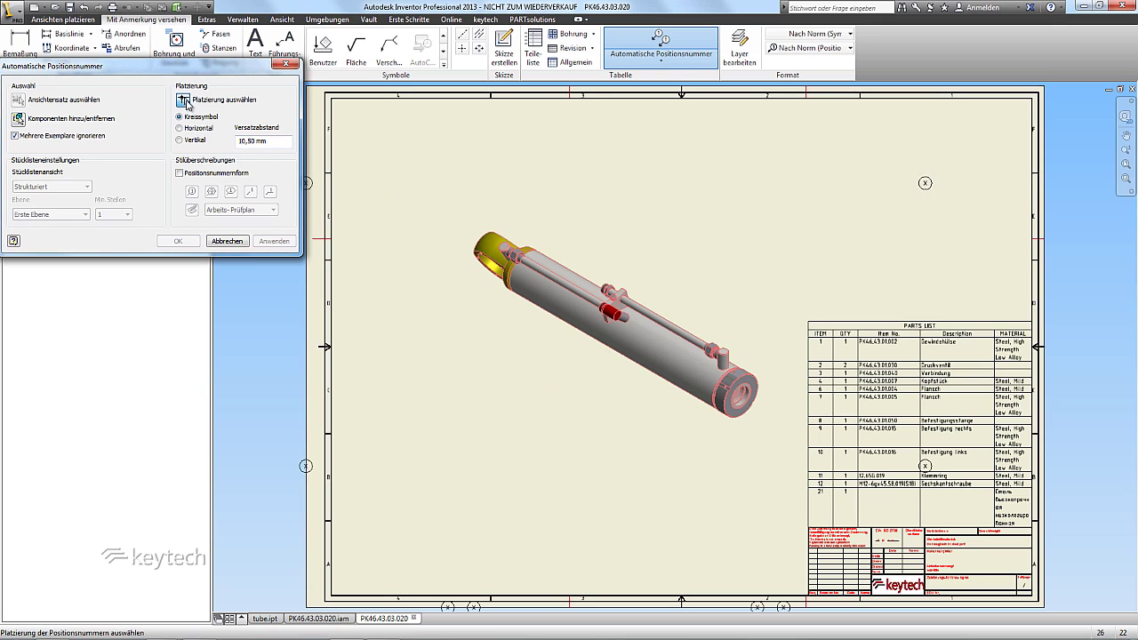
{"action": "left_click", "coordinate": [426, 294]}
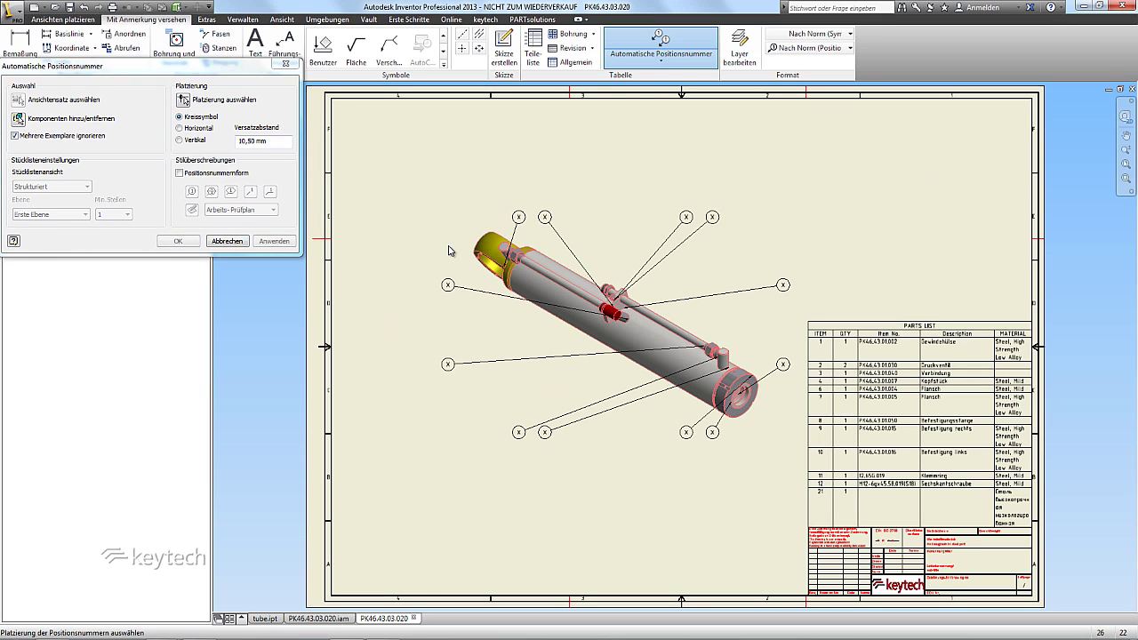
{"action": "left_click", "coordinate": [178, 242]}
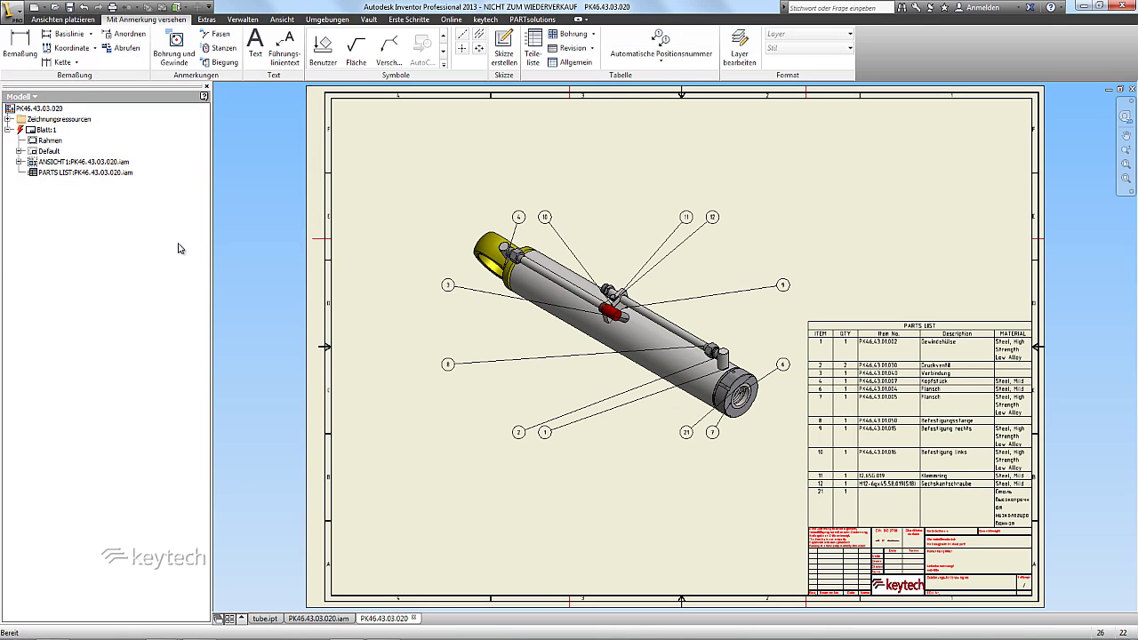
{"action": "left_click", "coordinate": [482, 20]}
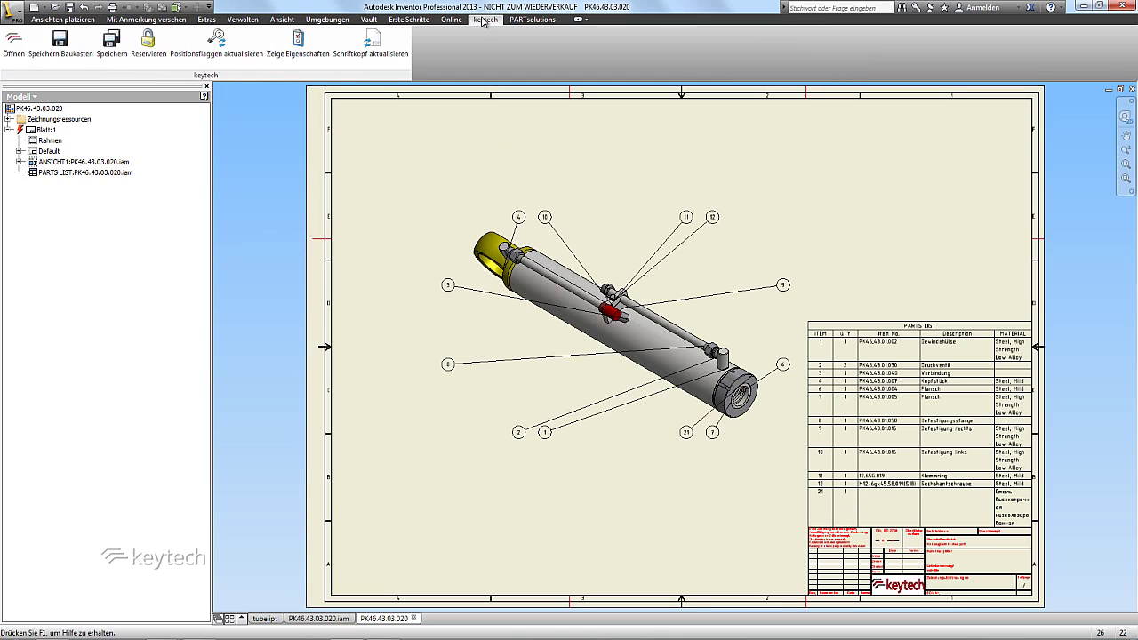
Store the drawing structure in keytech, setting tube.ipt as a new item and document.
{"action": "left_click", "coordinate": [99, 39]}
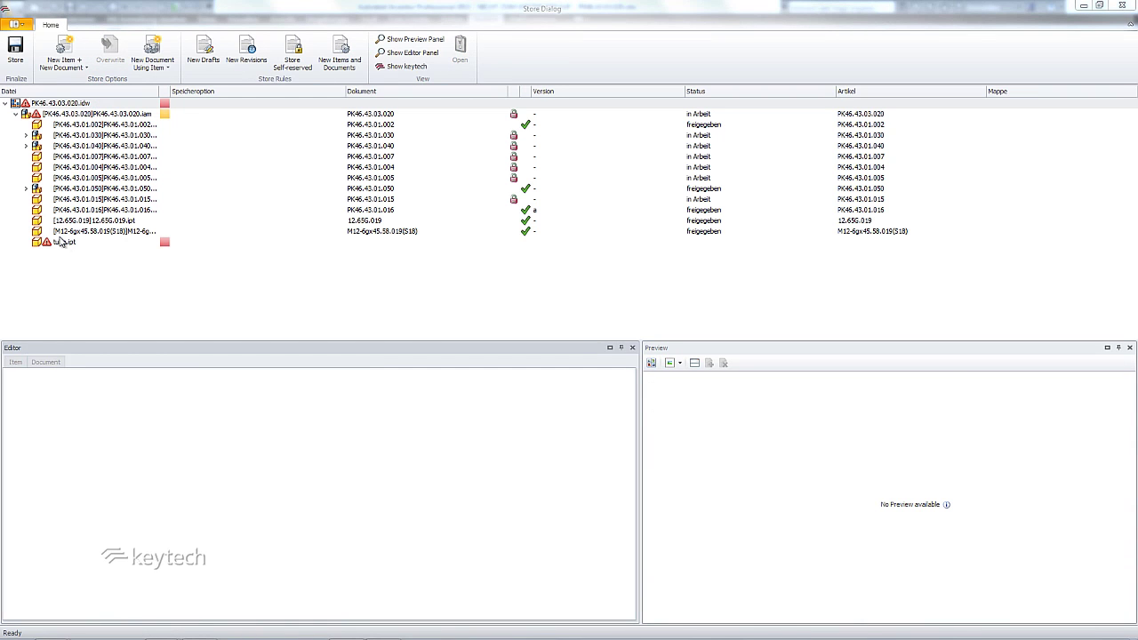
{"action": "left_click", "coordinate": [64, 245]}
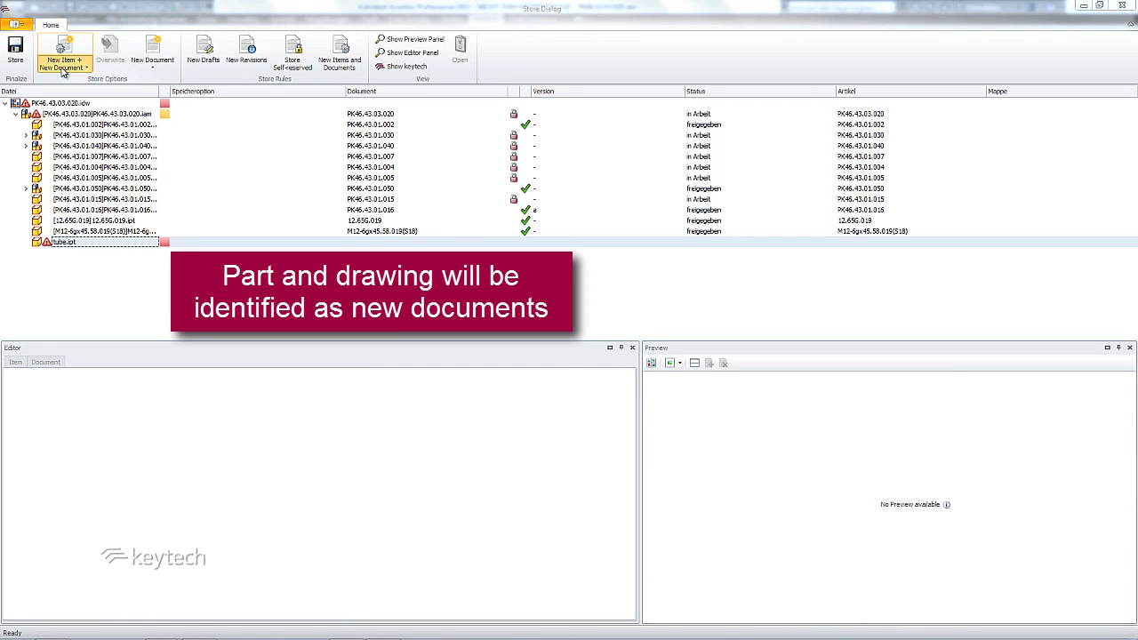
{"action": "left_click", "coordinate": [64, 64]}
{"action": "left_click", "coordinate": [65, 81]}
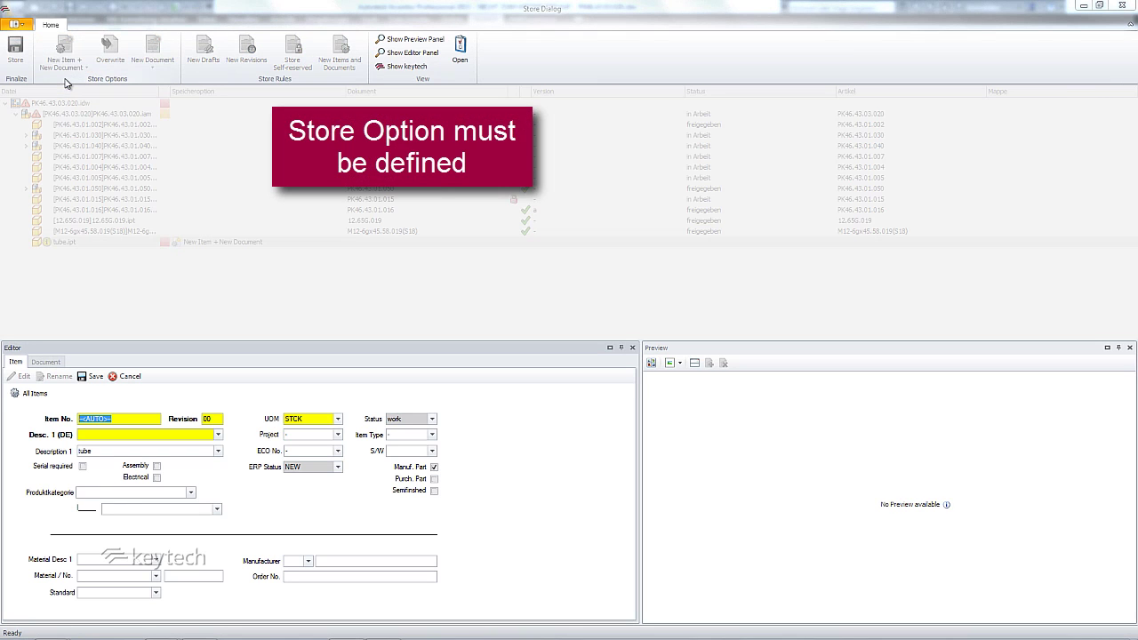
Describe tube.ipt as Rohr / Tube and save it as item ITM620255.
{"action": "left_click", "coordinate": [219, 436]}
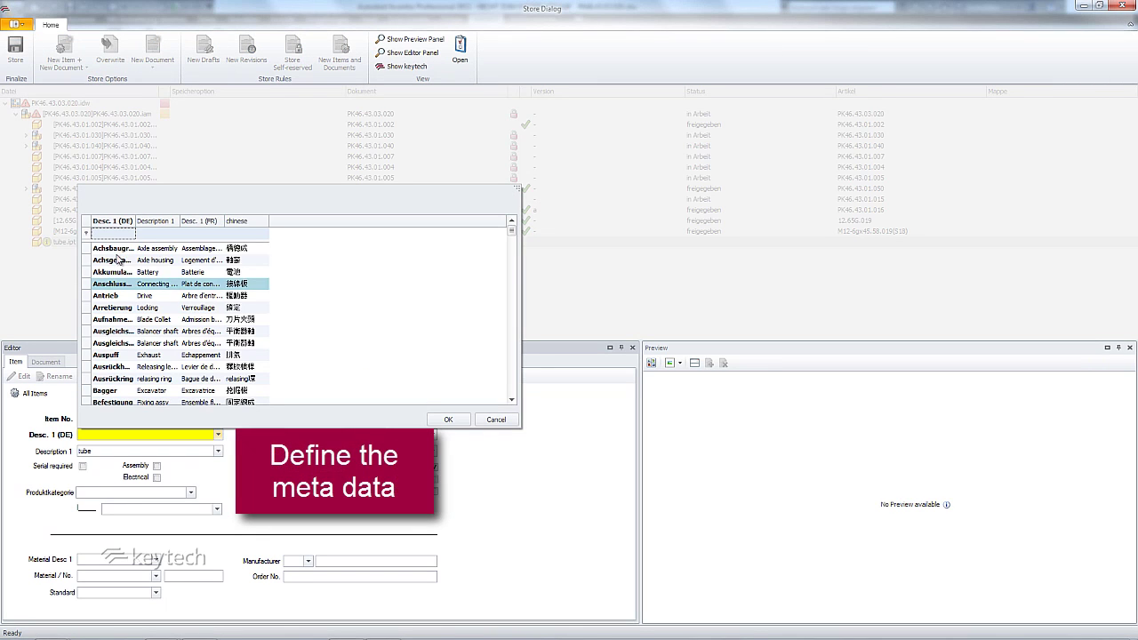
{"action": "left_click", "coordinate": [156, 235]}
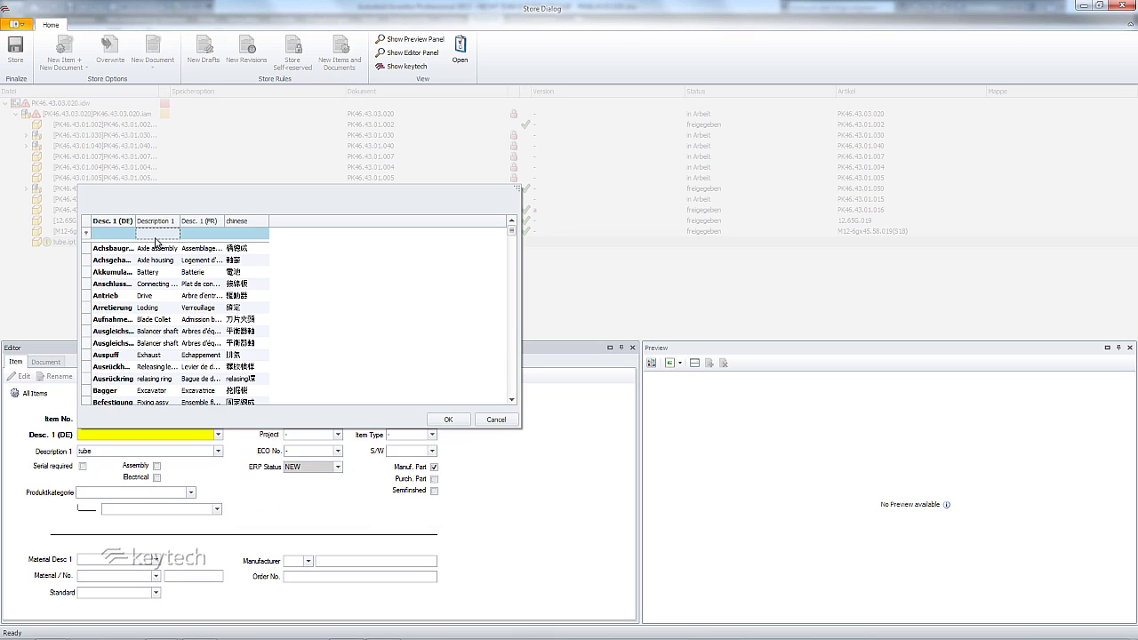
{"action": "type", "text": "t"}
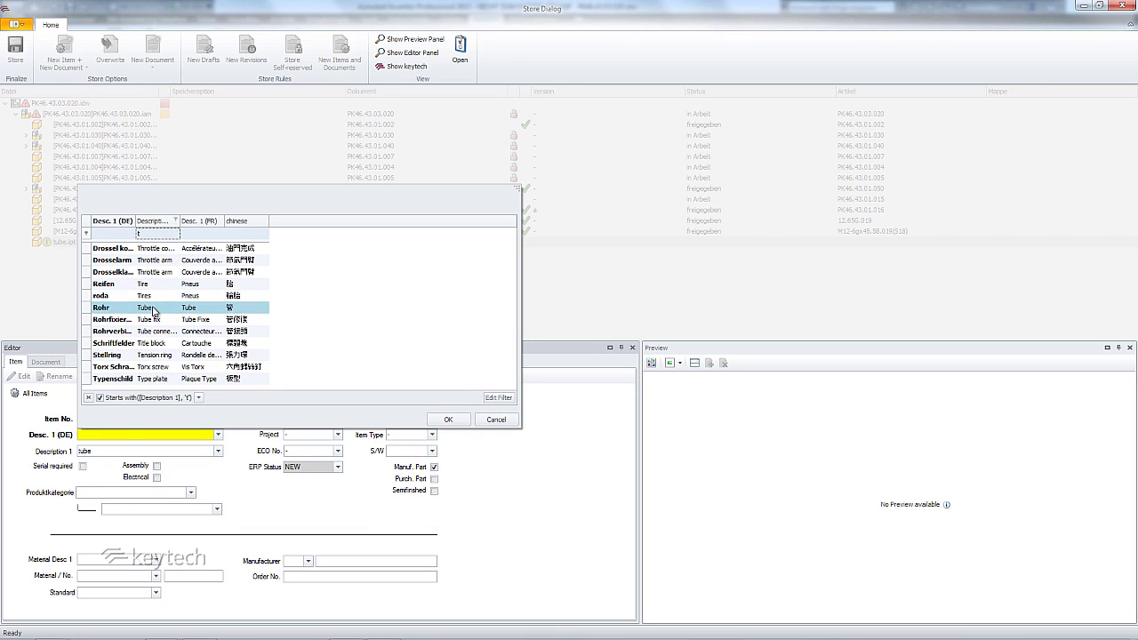
{"action": "double_click", "coordinate": [156, 307]}
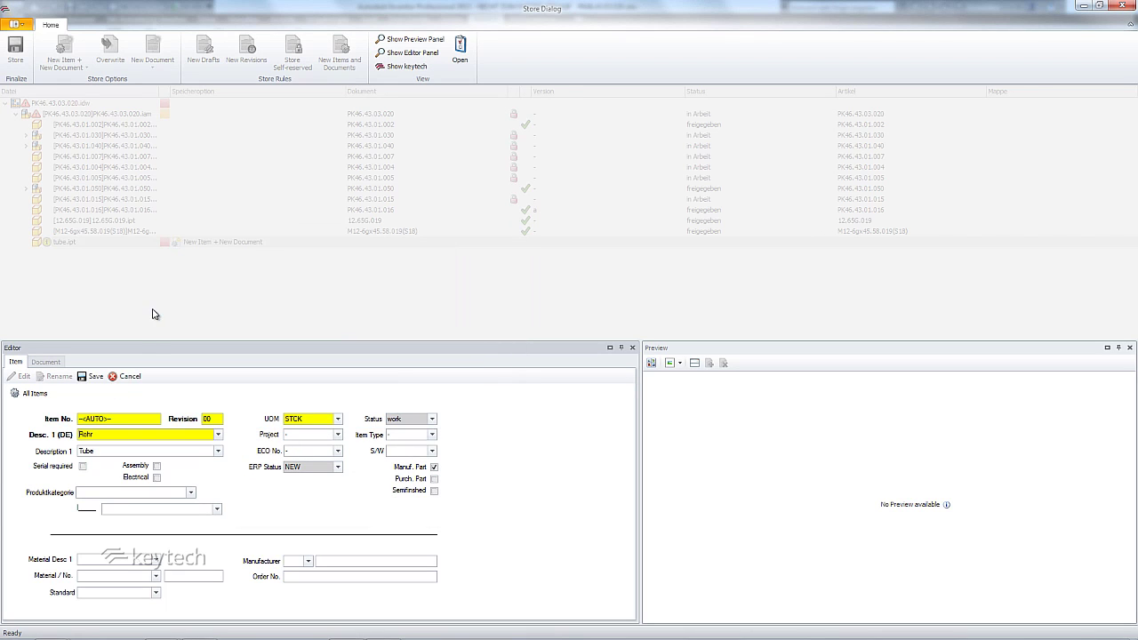
{"action": "left_click", "coordinate": [96, 377]}
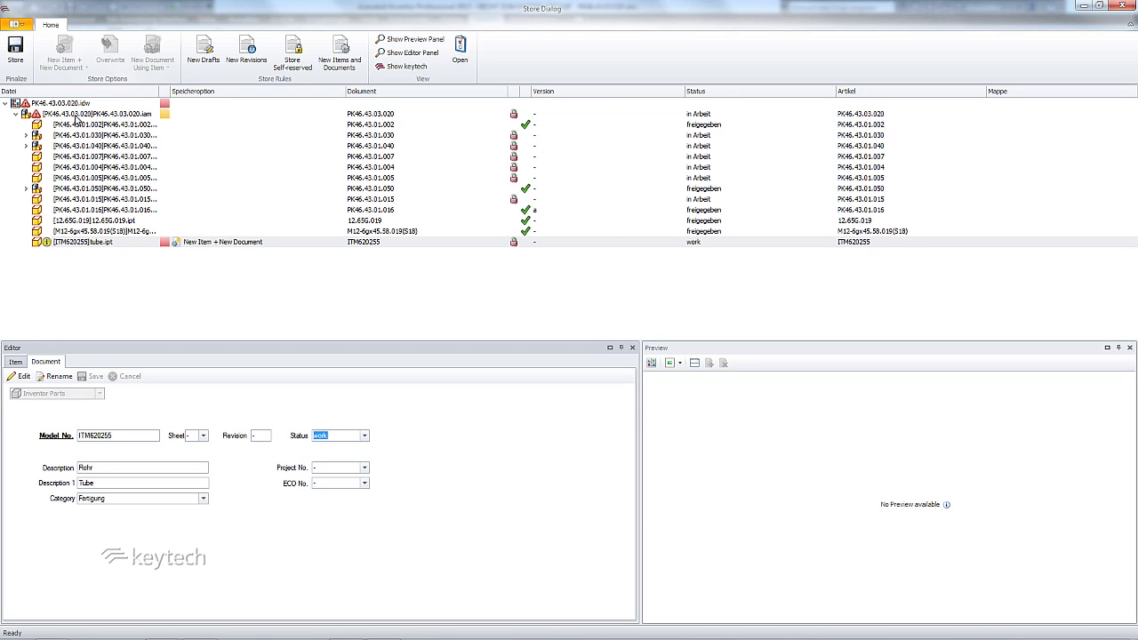
Overwrite the assembly, store the drawing as a new document on PK46.43.03.020, and store all.
{"action": "left_click", "coordinate": [77, 114]}
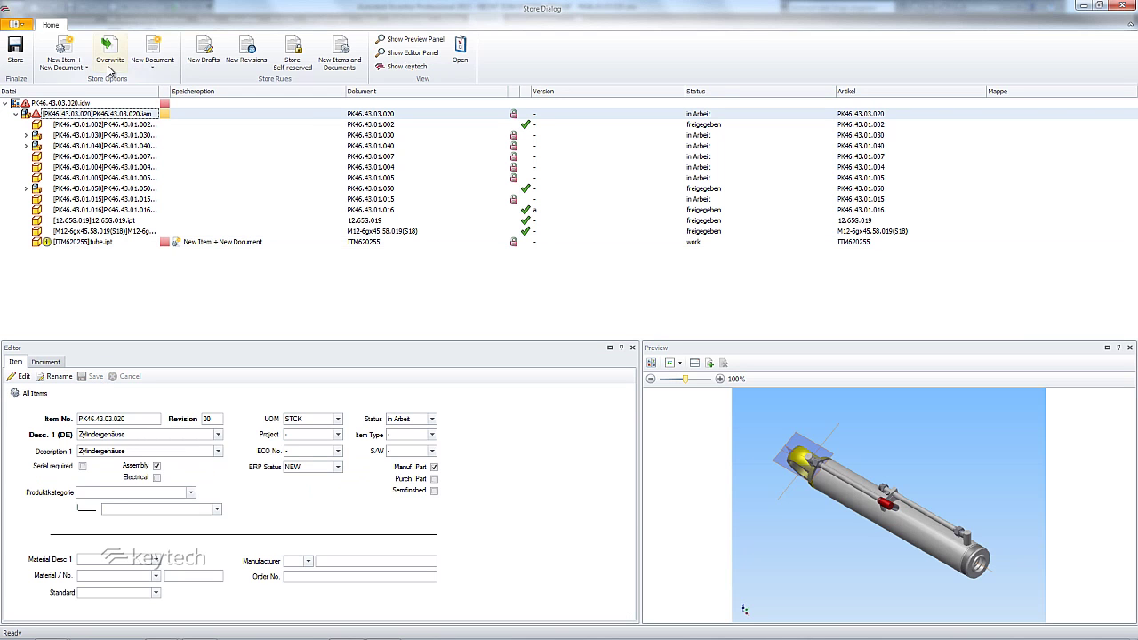
{"action": "left_click", "coordinate": [109, 61]}
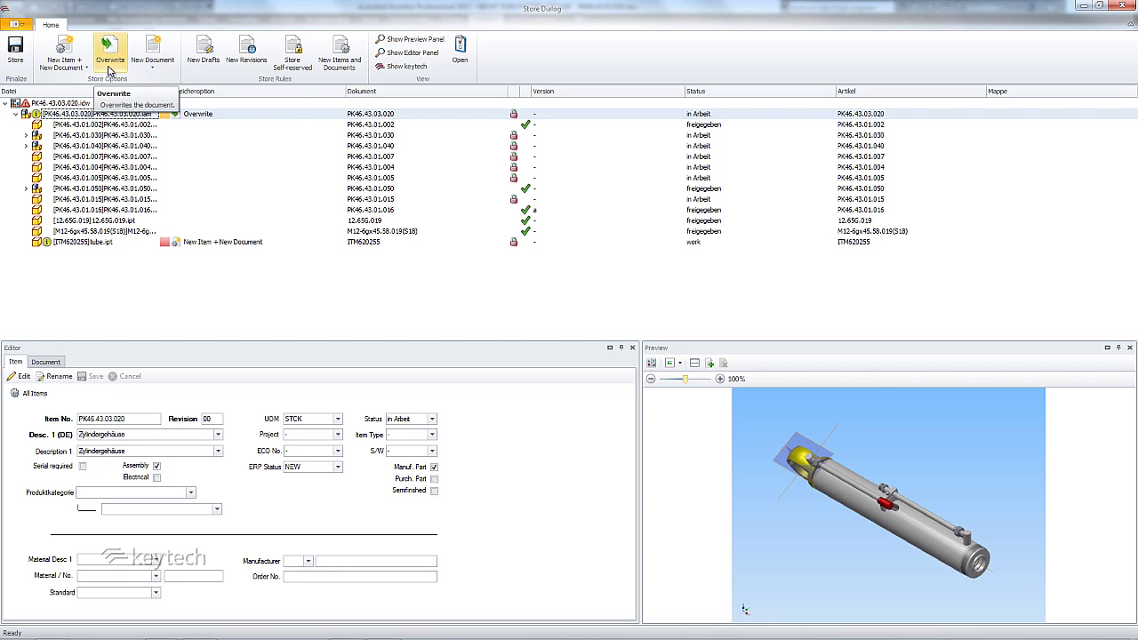
{"action": "left_click", "coordinate": [85, 104]}
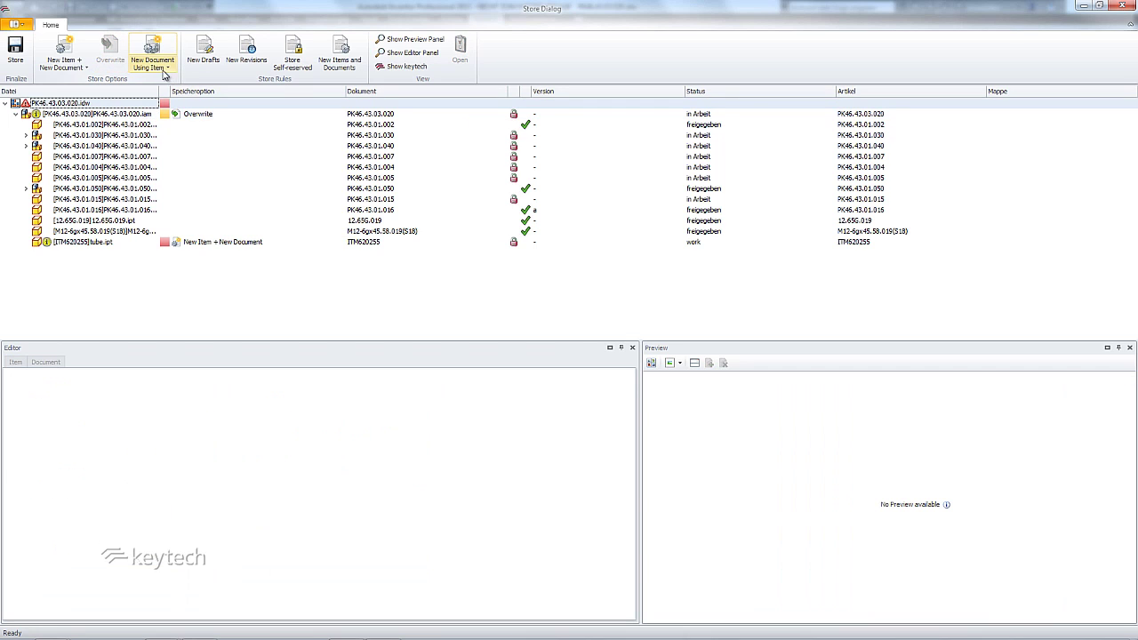
{"action": "left_click", "coordinate": [164, 73]}
{"action": "mouse_move", "coordinate": [204, 142]}
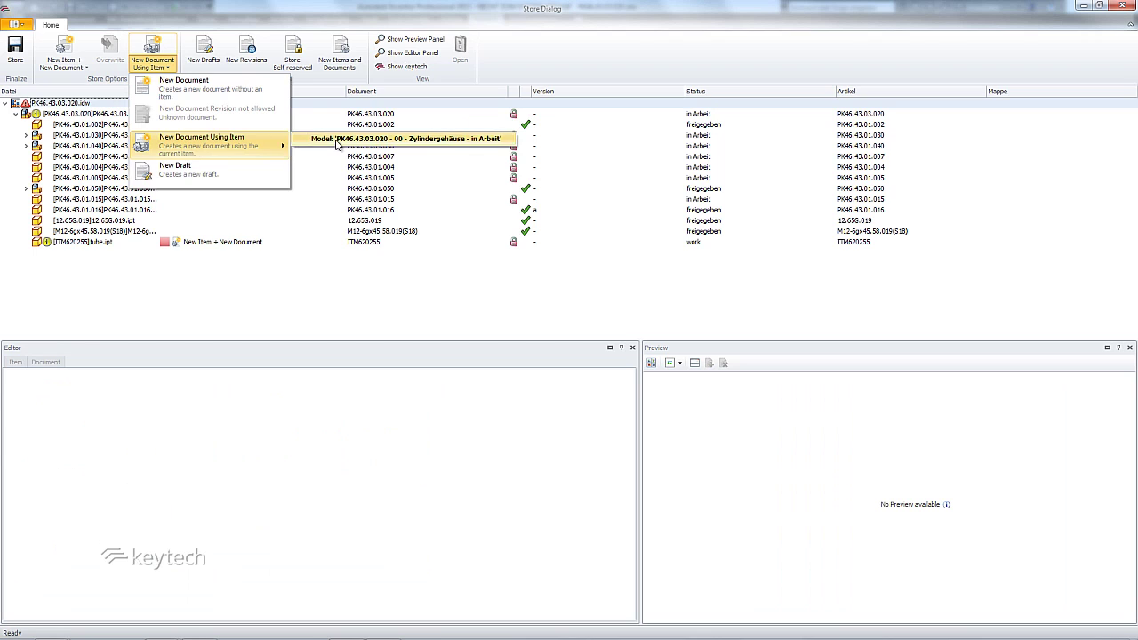
{"action": "left_click", "coordinate": [336, 141]}
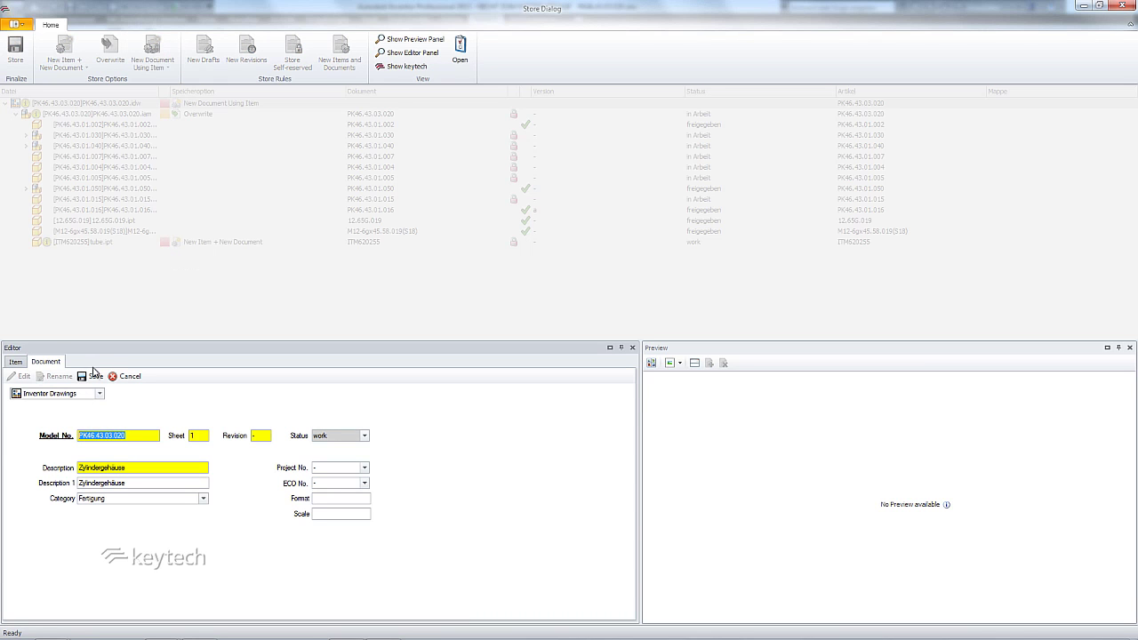
{"action": "left_click", "coordinate": [92, 376]}
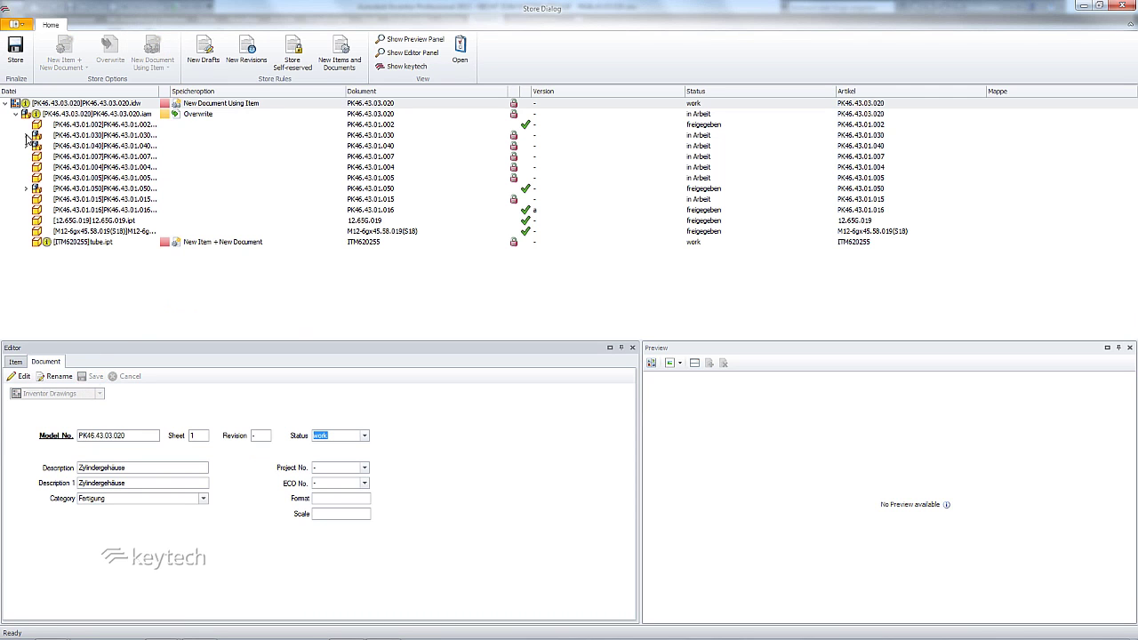
{"action": "left_click", "coordinate": [16, 55]}
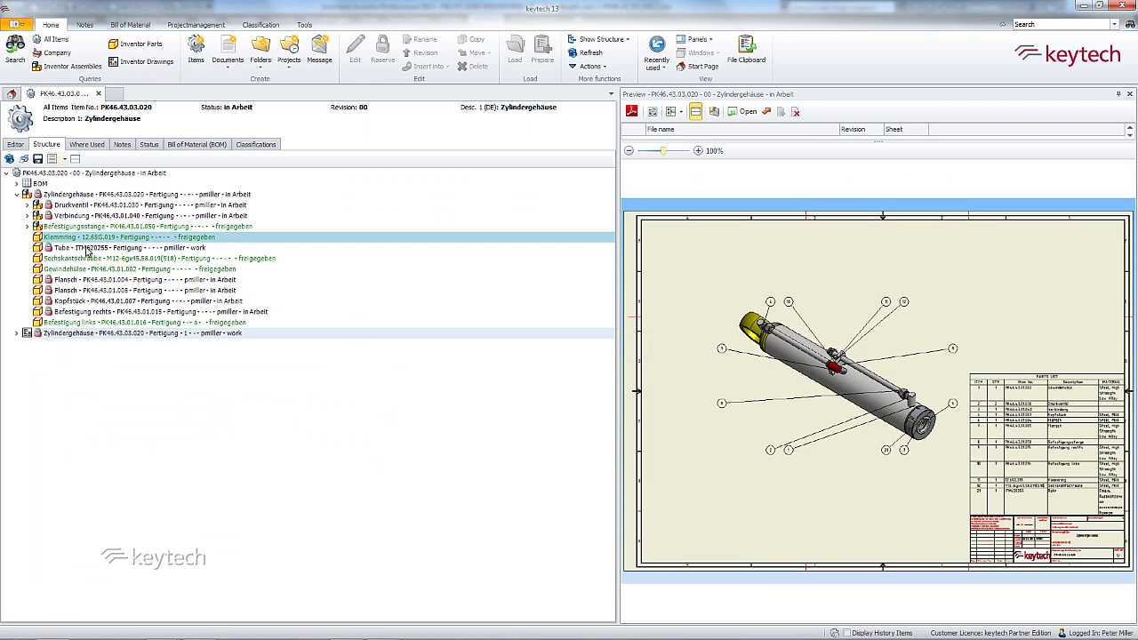
Open the Tube part ITM620255 and change its status to approved.
{"action": "left_click", "coordinate": [89, 249]}
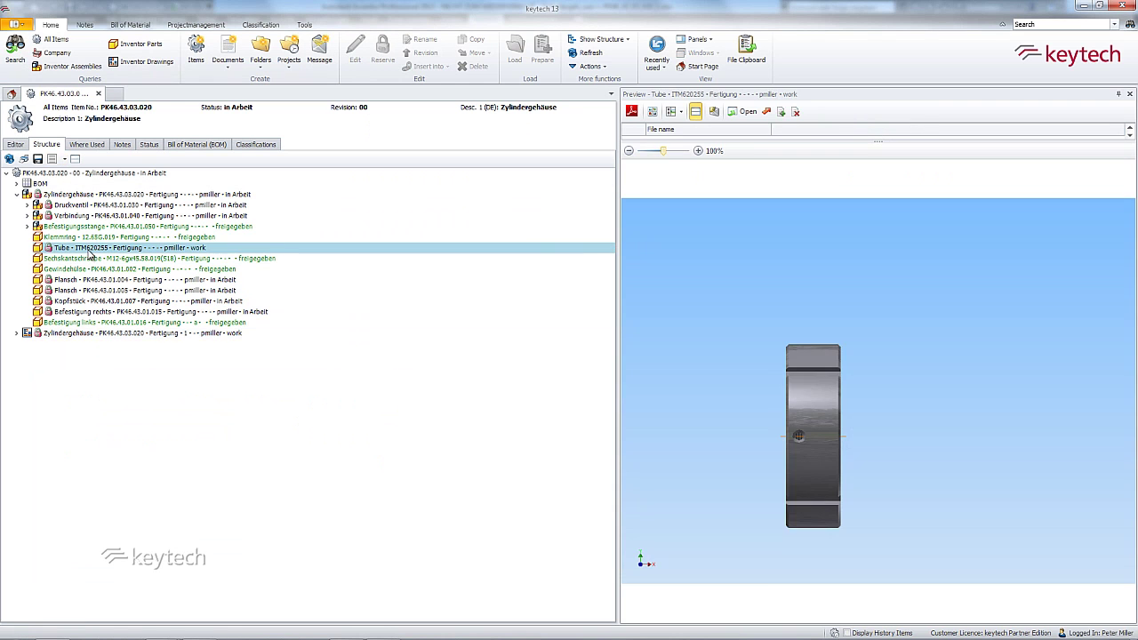
{"action": "left_click", "coordinate": [74, 336]}
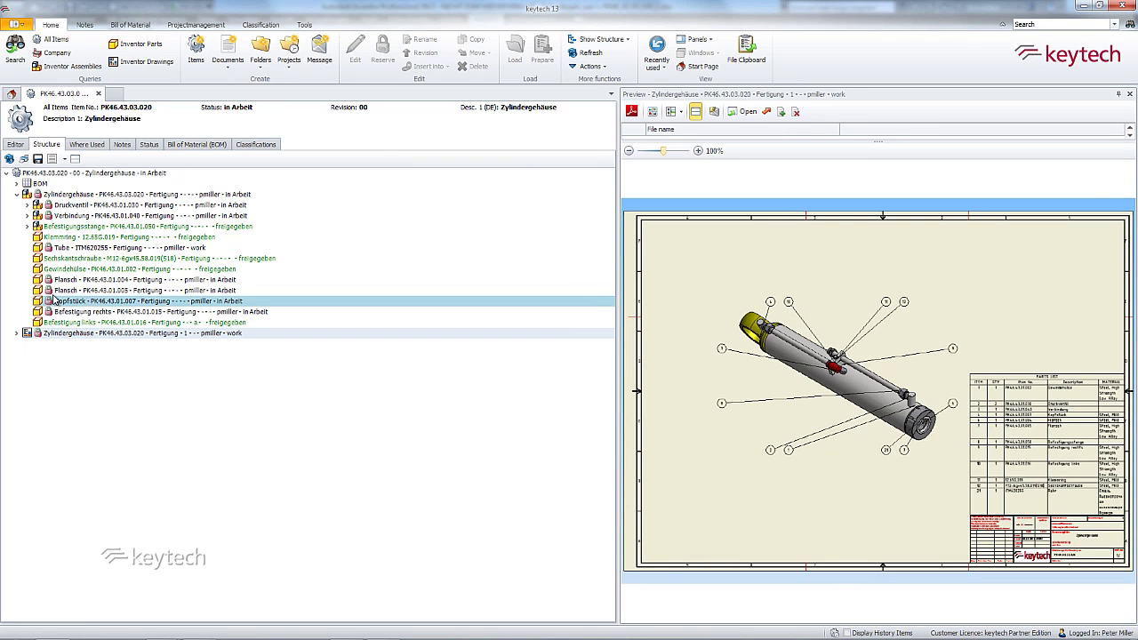
{"action": "left_click", "coordinate": [59, 249]}
{"action": "double_click", "coordinate": [58, 250]}
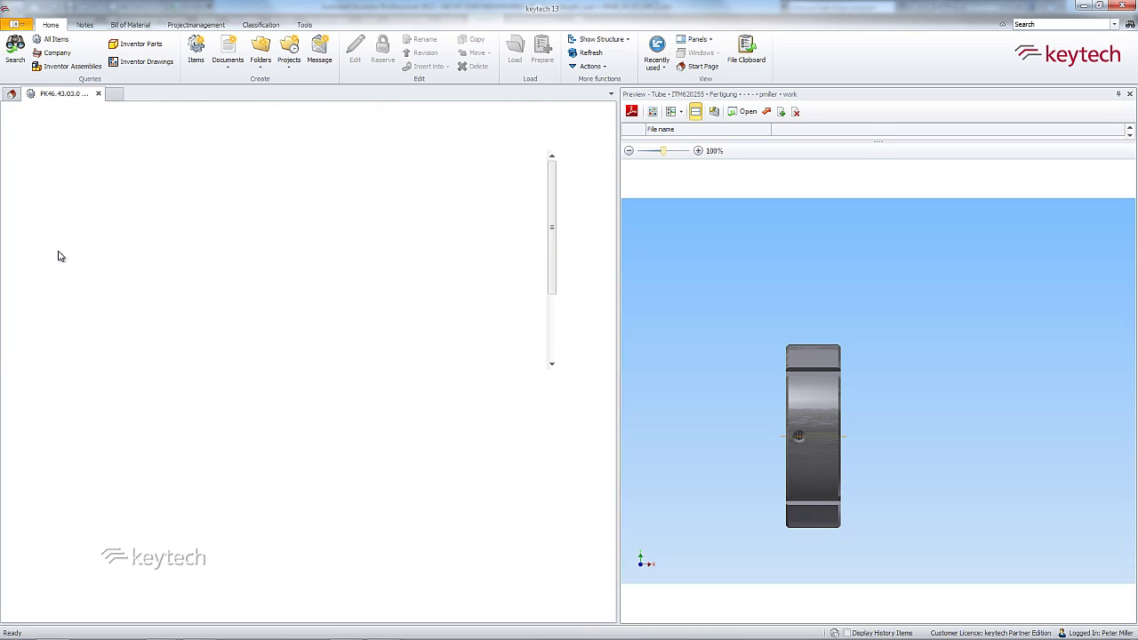
{"action": "left_click", "coordinate": [149, 144]}
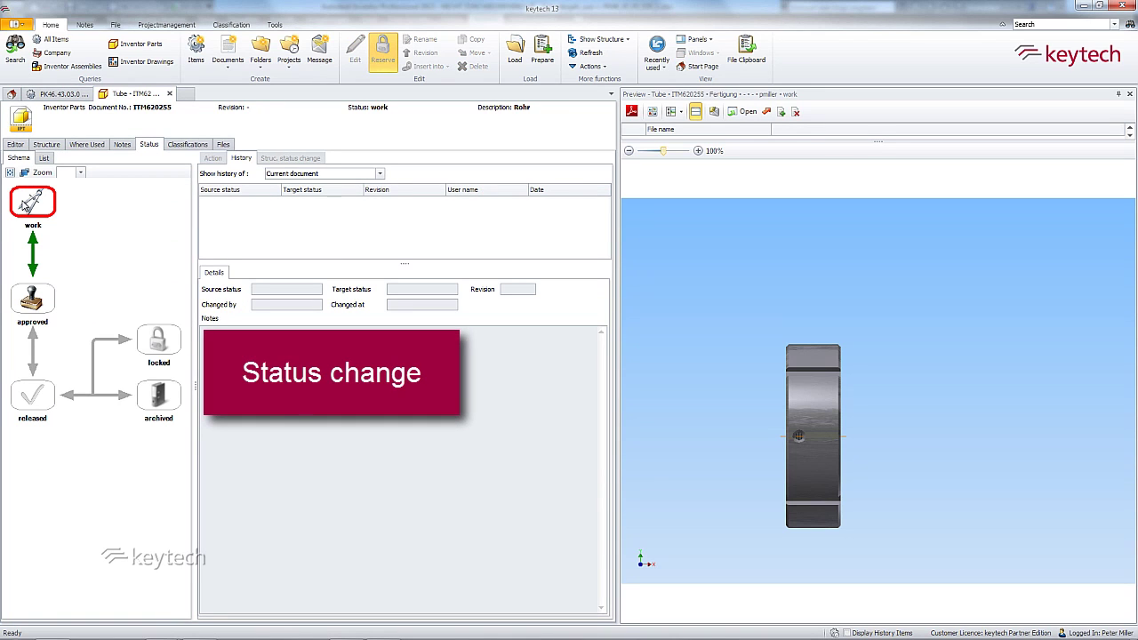
{"action": "left_click", "coordinate": [32, 302]}
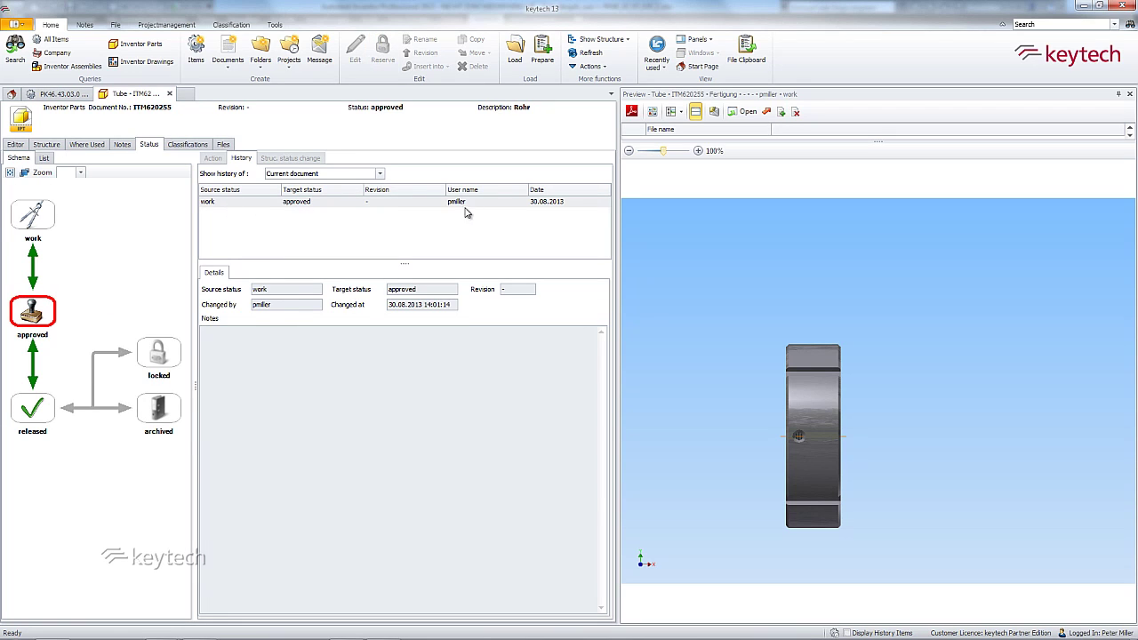
{"action": "left_click", "coordinate": [49, 95]}
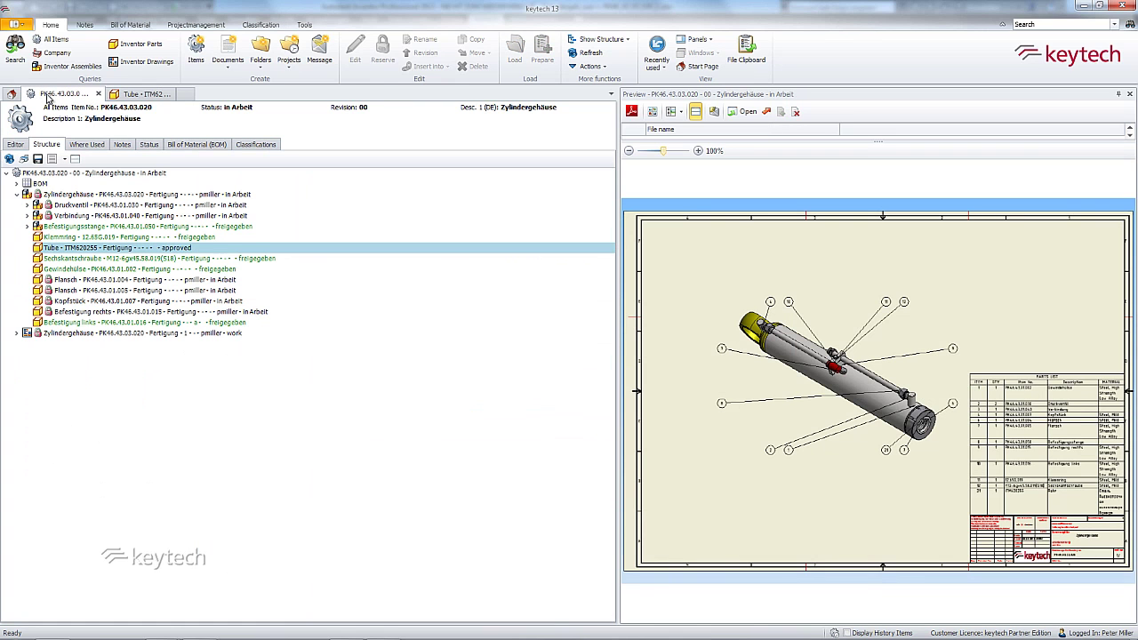
Renumber all BOM positions 10 to 120, save, and transfer them to Inventor Baukasten.
{"action": "left_click", "coordinate": [172, 144]}
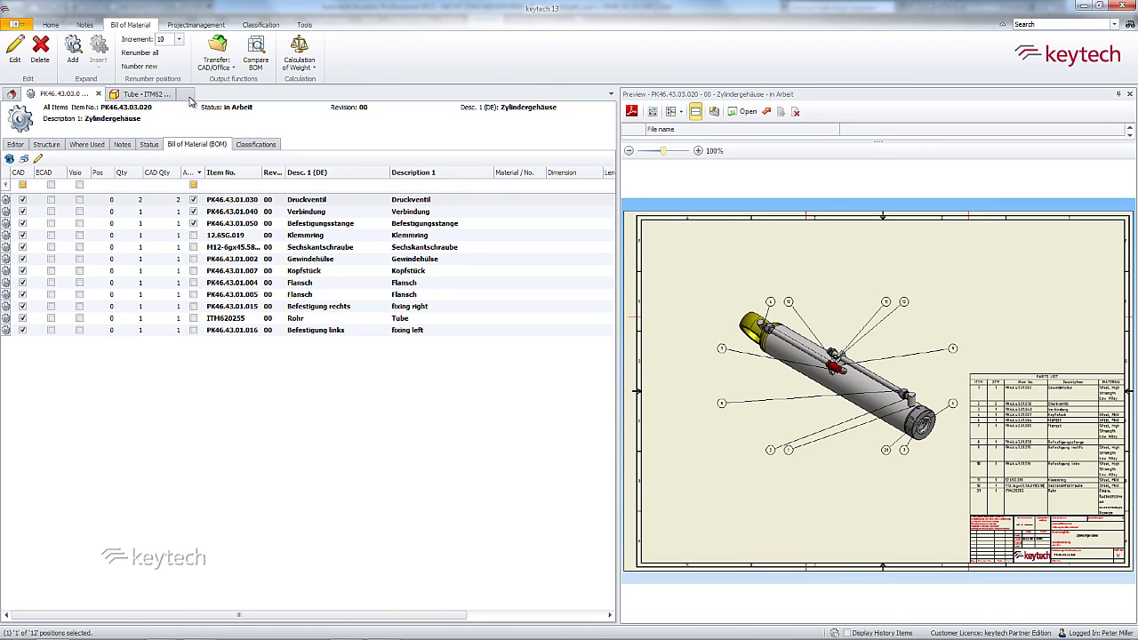
{"action": "left_click", "coordinate": [154, 55]}
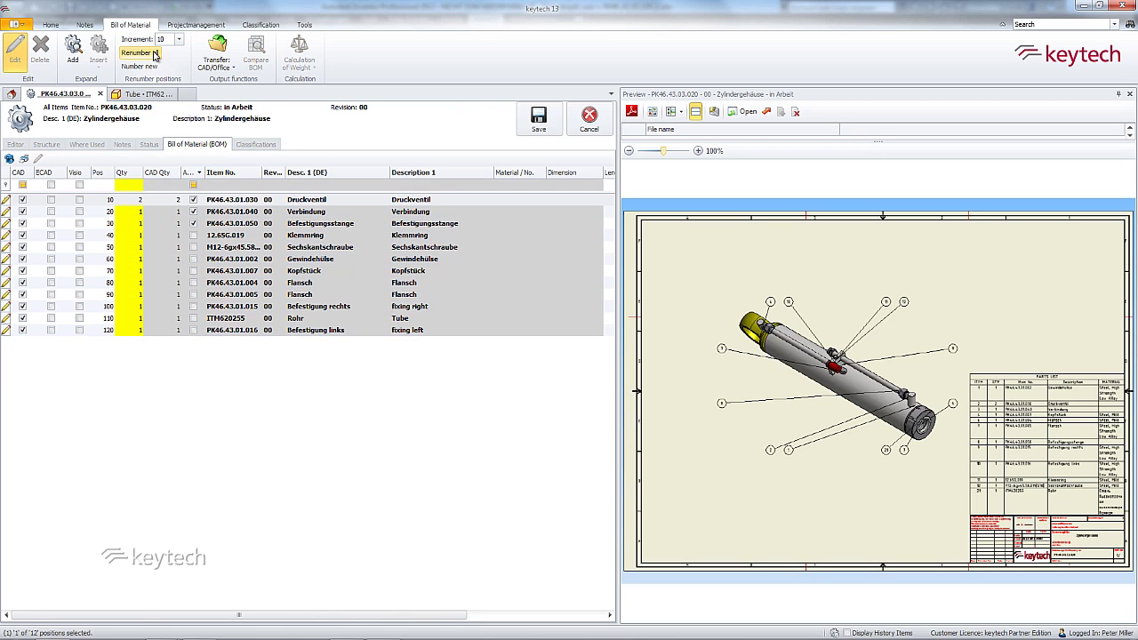
{"action": "left_click", "coordinate": [544, 117]}
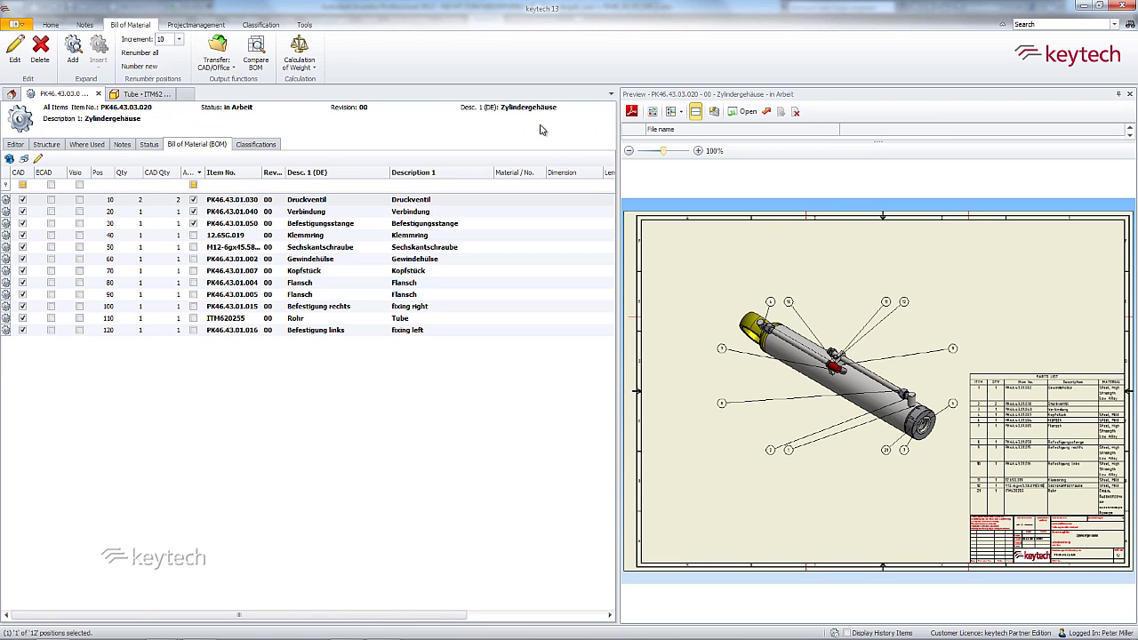
{"action": "left_click", "coordinate": [229, 69]}
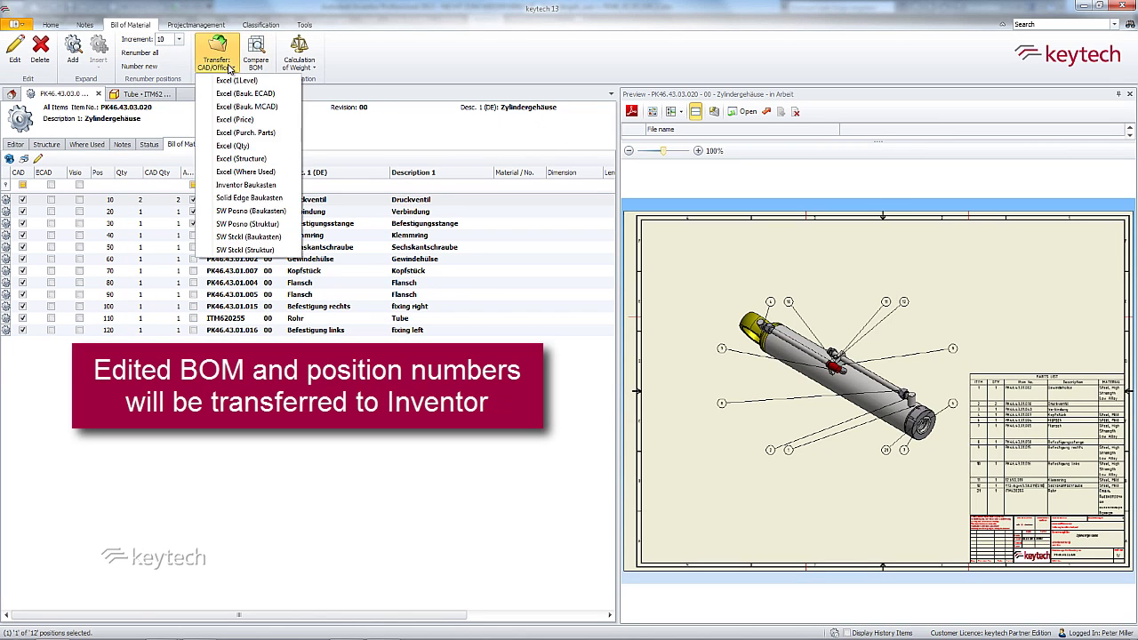
{"action": "left_click", "coordinate": [252, 184]}
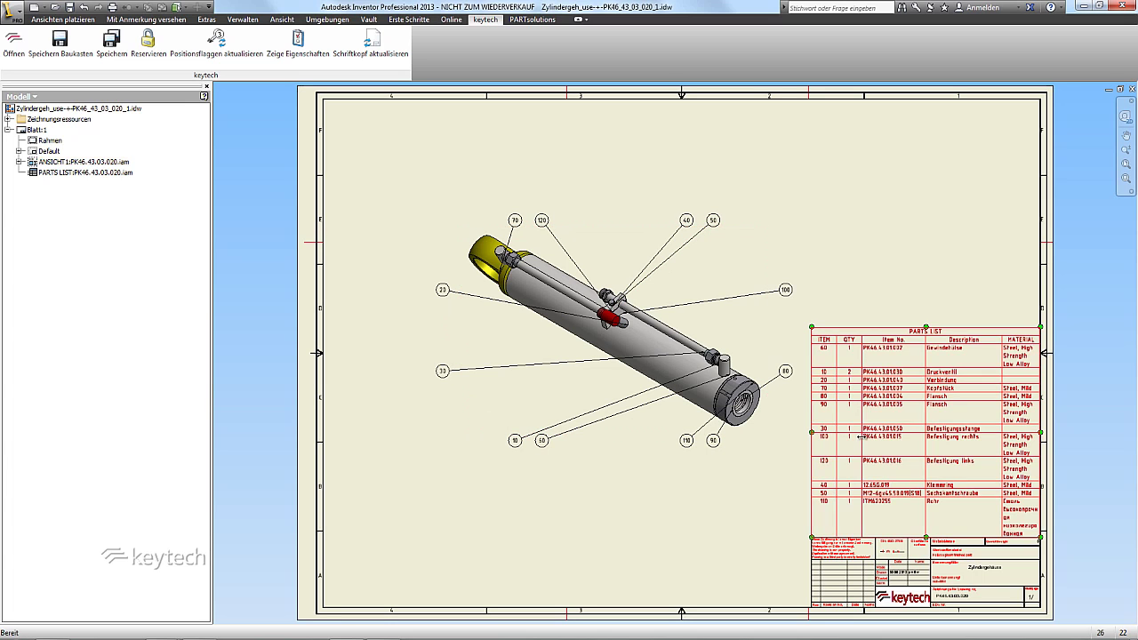
Zoom in to check the parts list positions, then save the drawing to keytech.
{"action": "scroll", "coordinate": [860, 437], "scroll_direction": "up", "scroll_amount": 5}
{"action": "scroll", "coordinate": [860, 437], "scroll_direction": "down", "scroll_amount": 2}
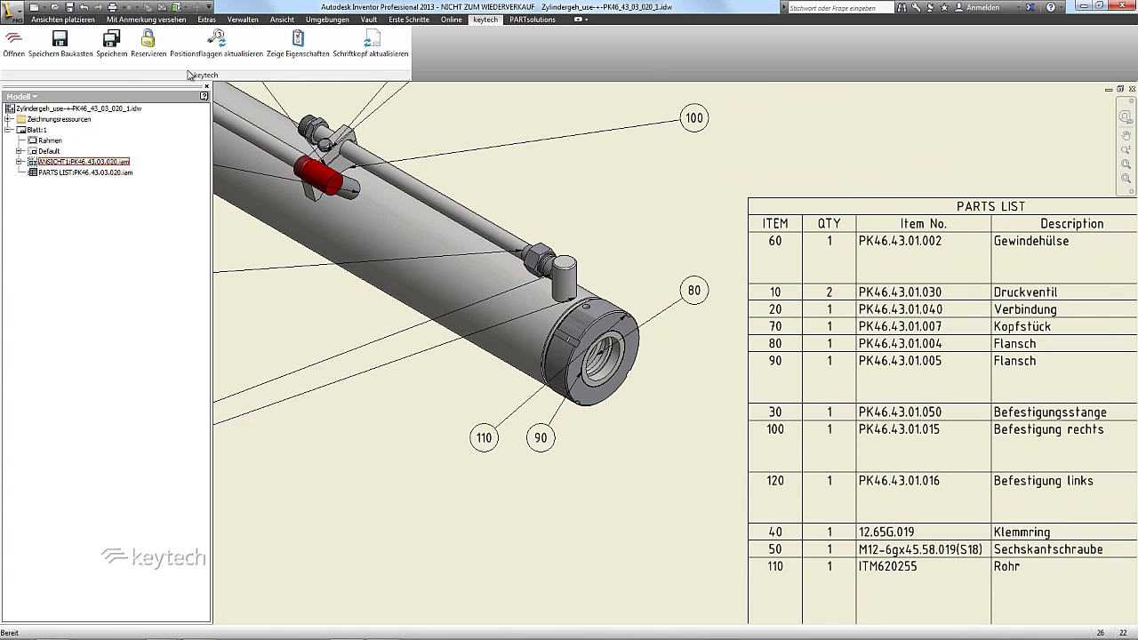
{"action": "left_click", "coordinate": [111, 49]}
{"action": "left_click", "coordinate": [111, 45]}
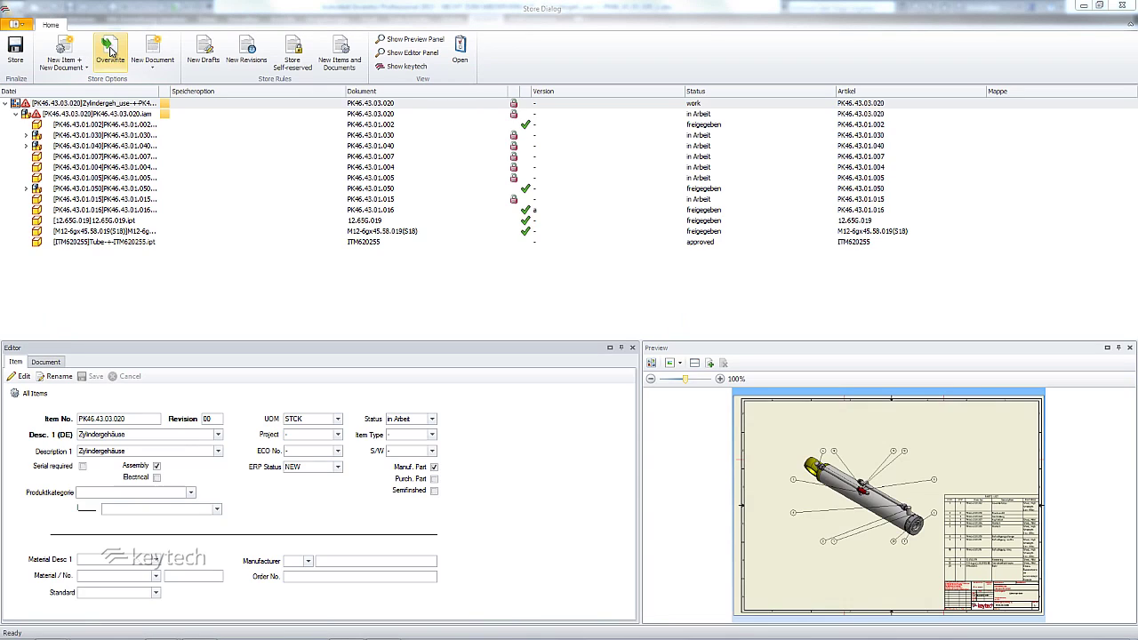
Mark the drawing and assembly for Overwrite and store both documents in keytech.
{"action": "left_click", "coordinate": [110, 51]}
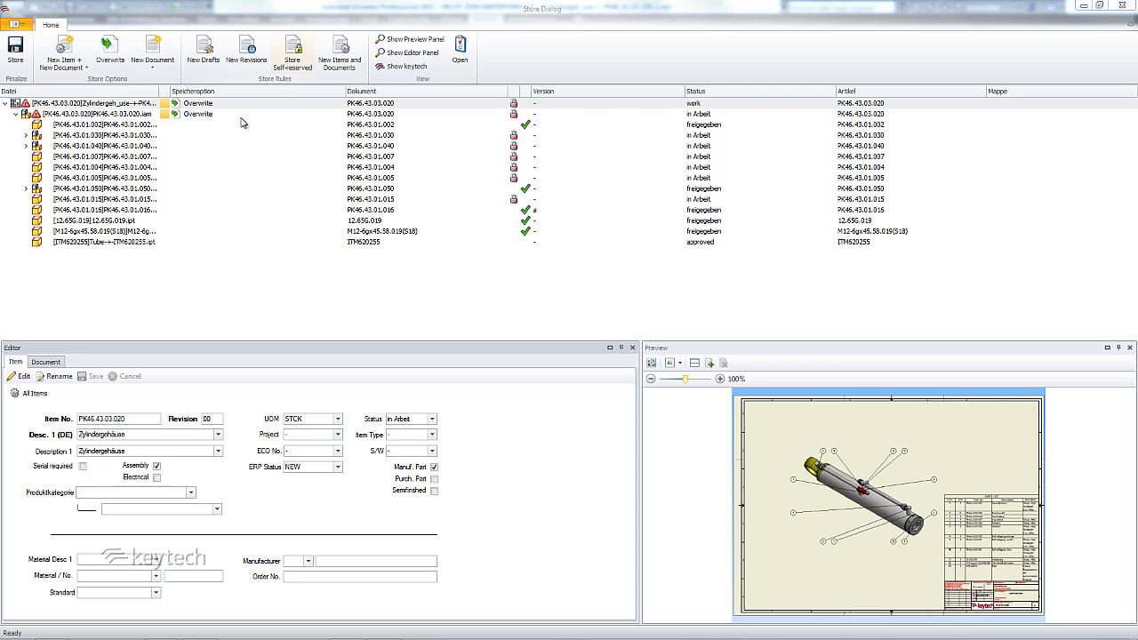
{"action": "left_click", "coordinate": [14, 55]}
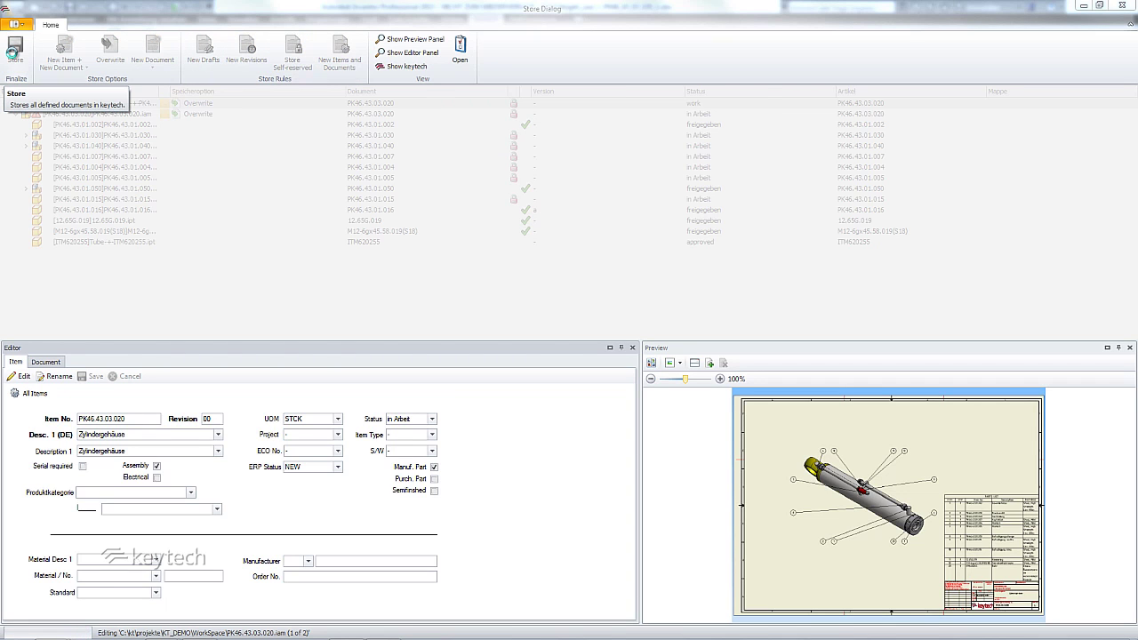